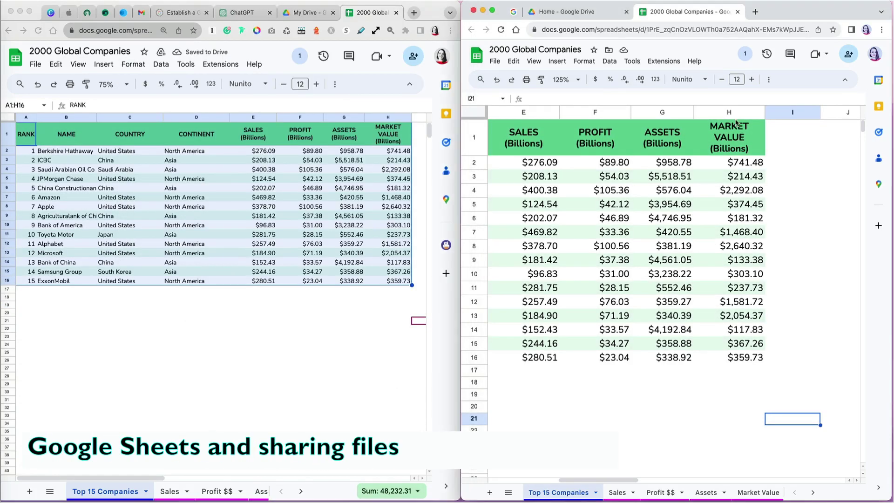
Step: Insert an 'In millinos' column before Market Value with =I2*1000 filled down to row 16
right_click(730, 112)
left_click(700, 195)
left_click(728, 136)
type("In milli")
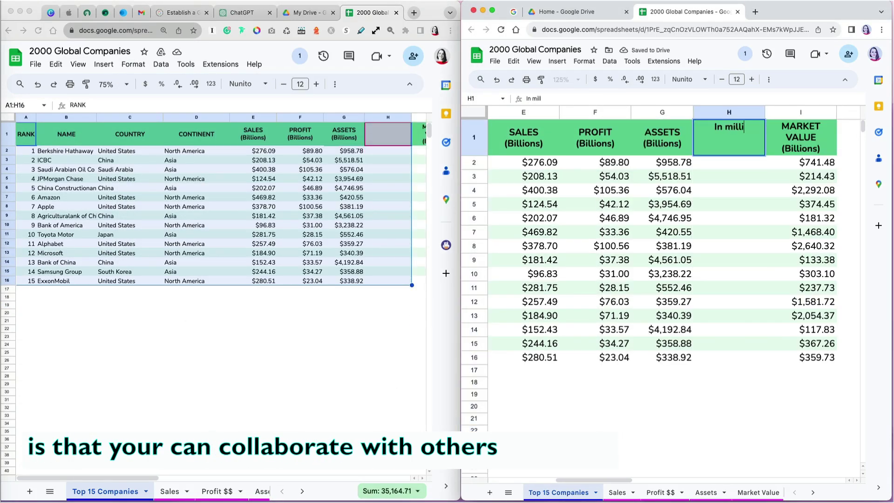
type("nos")
key("Return")
type("=I2*1000")
key("Return")
key("Up")
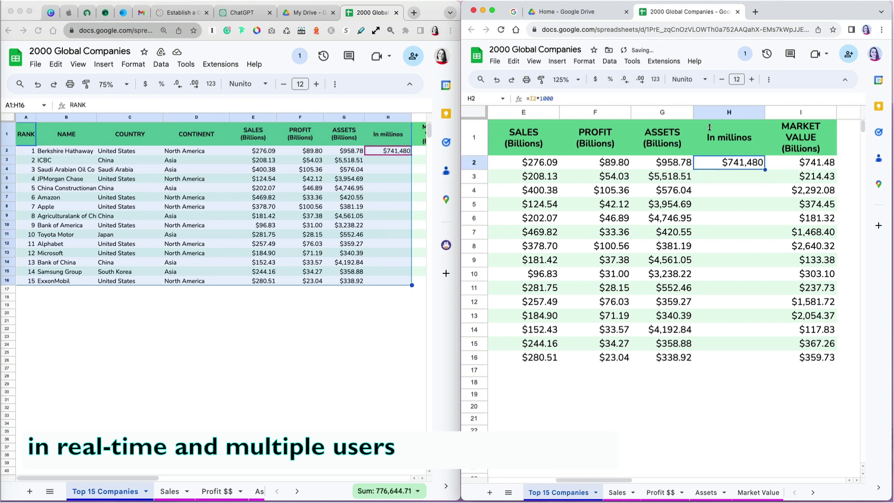
double_click(765, 170)
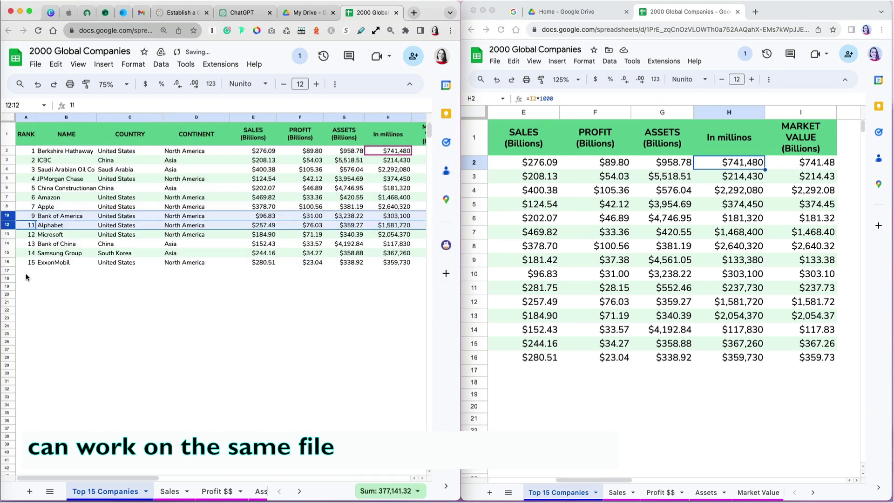
Step: Fill the Profit column cells F1:F16 with yellow
left_click(196, 294)
left_click_drag(595, 138, 614, 329)
left_click(769, 80)
left_click(554, 98)
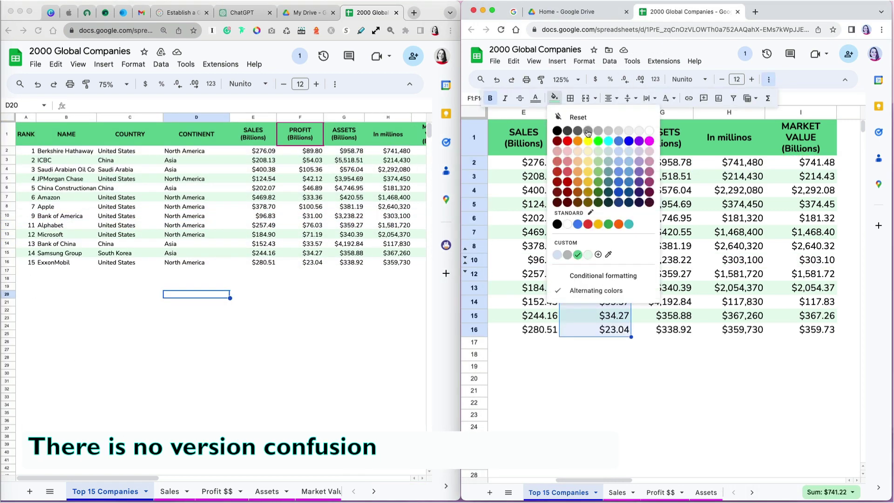
left_click(588, 141)
left_click(661, 366)
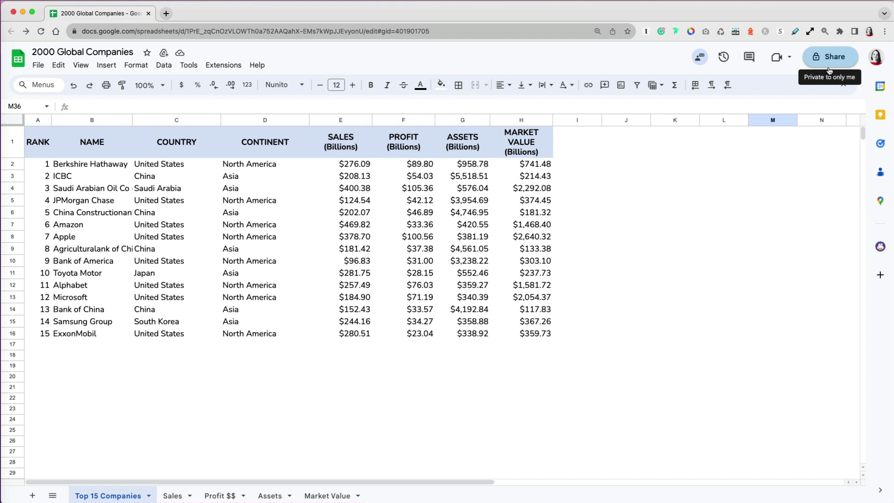
Step: Add the collaborator as Editor in Share with the note 'Can you look at this file please?'
left_click(828, 64)
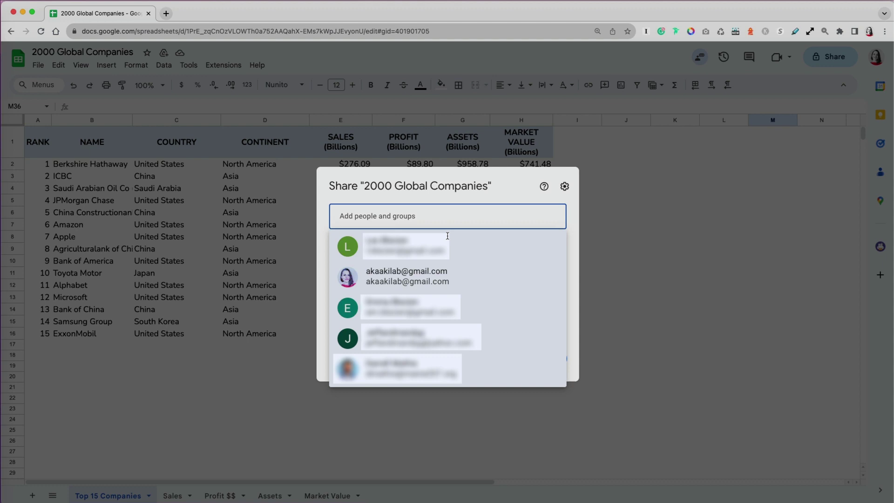
left_click(441, 280)
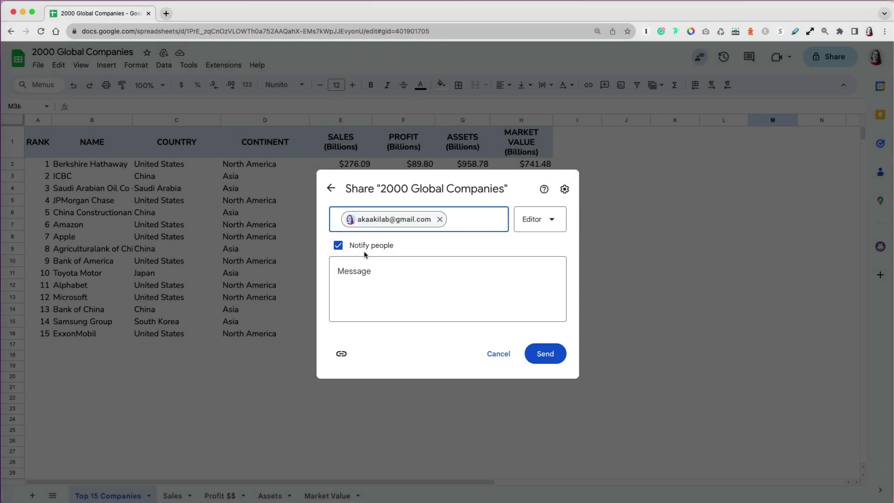
left_click(372, 272)
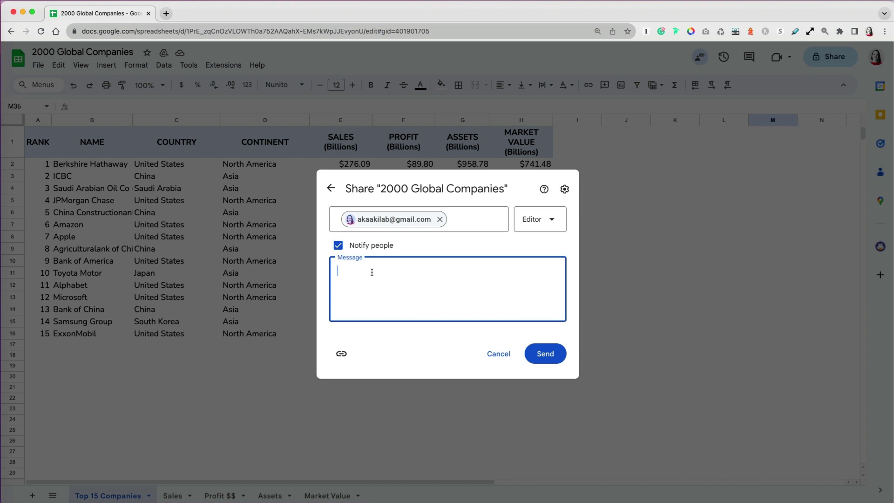
type("Can you look at this file please?")
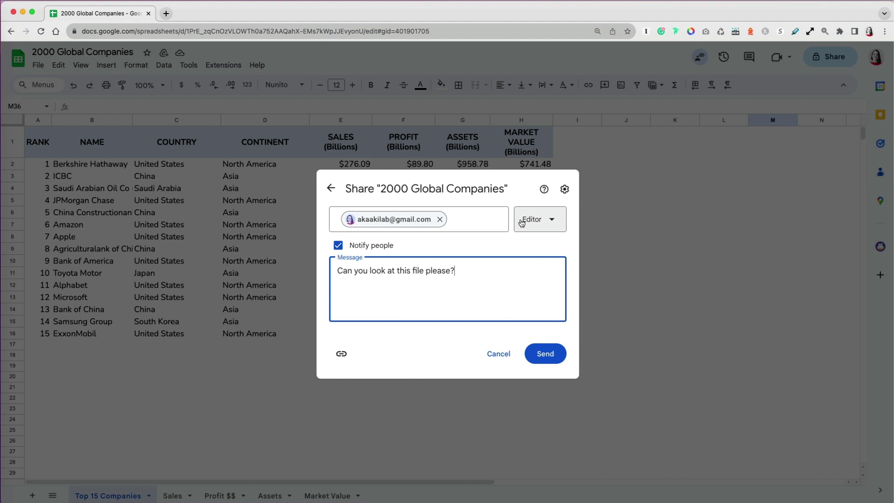
Step: Set the collaborator's role to Viewer and review the resharing and download/print/copy settings
left_click(556, 222)
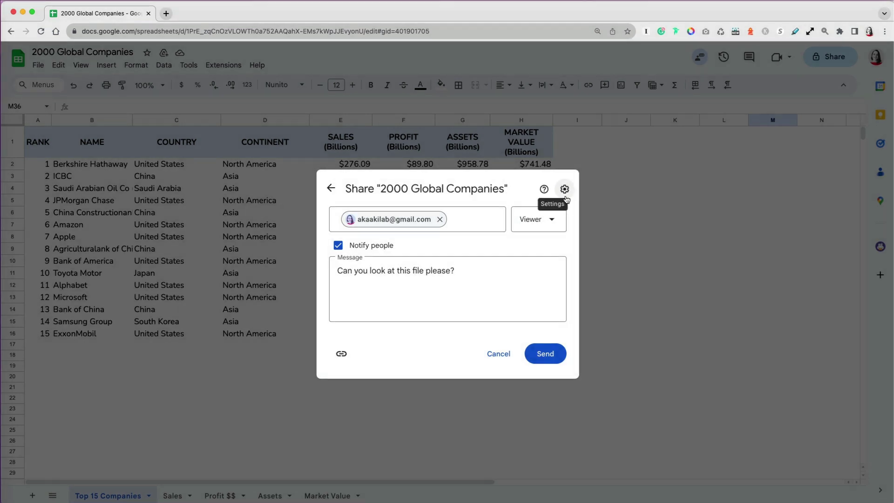
left_click(570, 186)
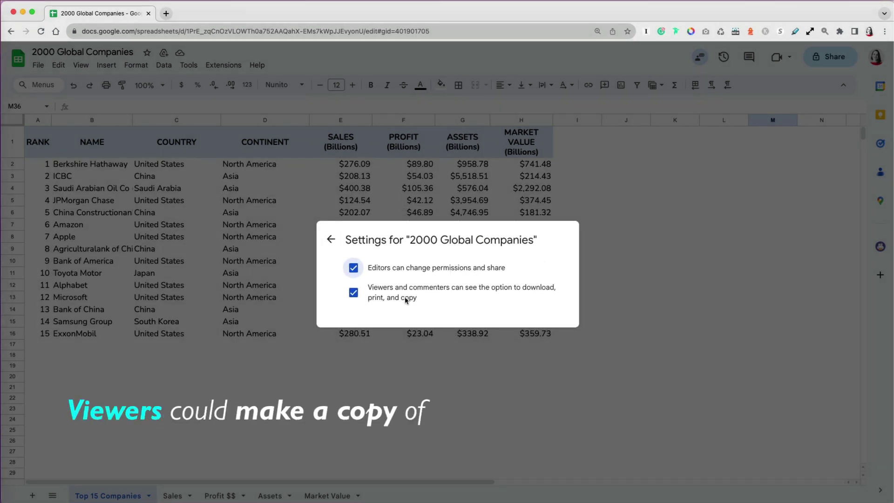
Step: Send the Viewer invitation, then open the Top 15 Companies Original tab's menu
left_click(334, 241)
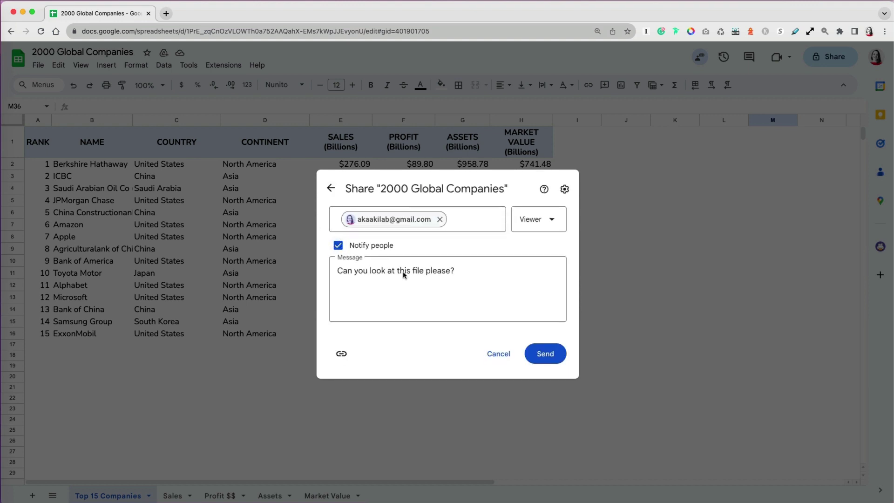
left_click(497, 313)
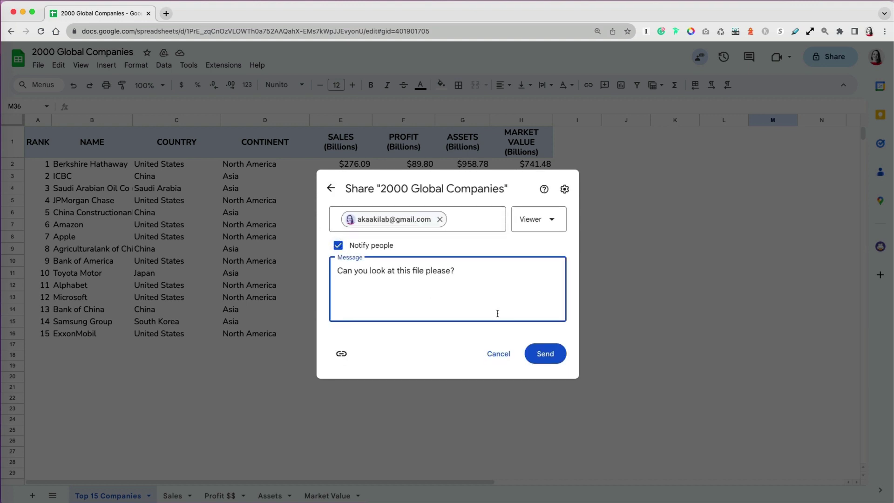
left_click(543, 355)
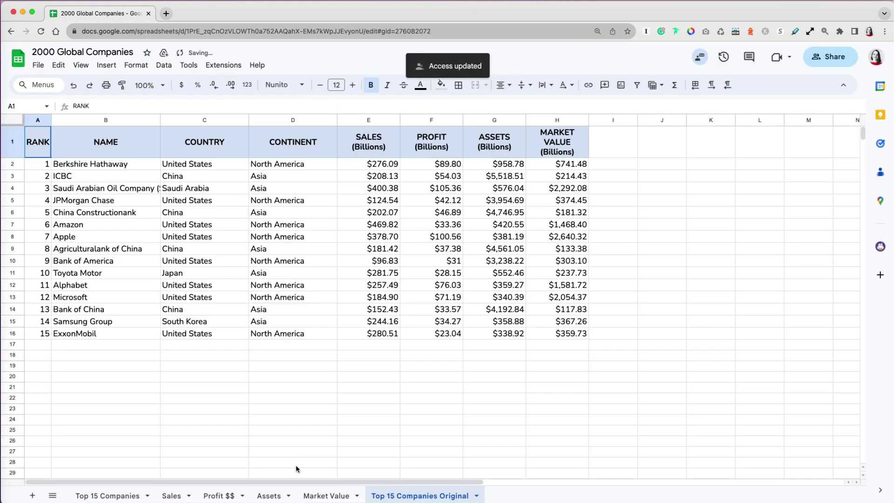
left_click(476, 496)
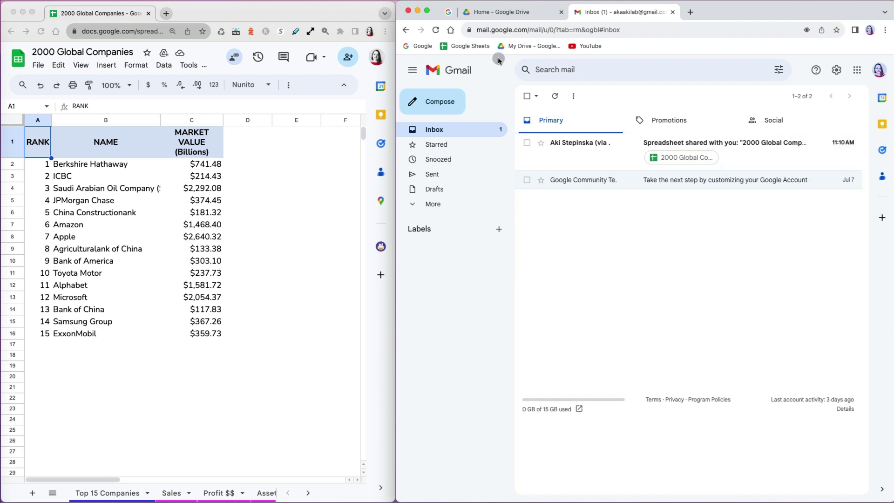
Step: Check Drive's Shared with me list, then open the 'Spreadsheet shared with you' email in Gmail
left_click(500, 15)
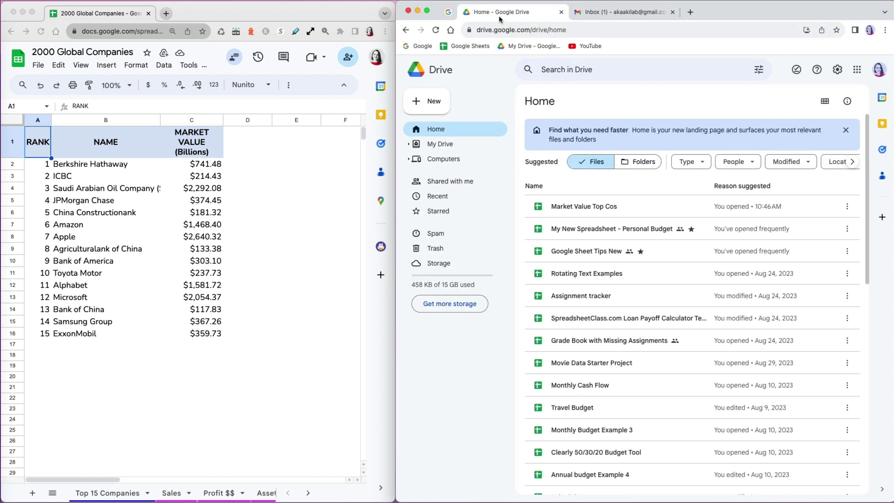
left_click(464, 181)
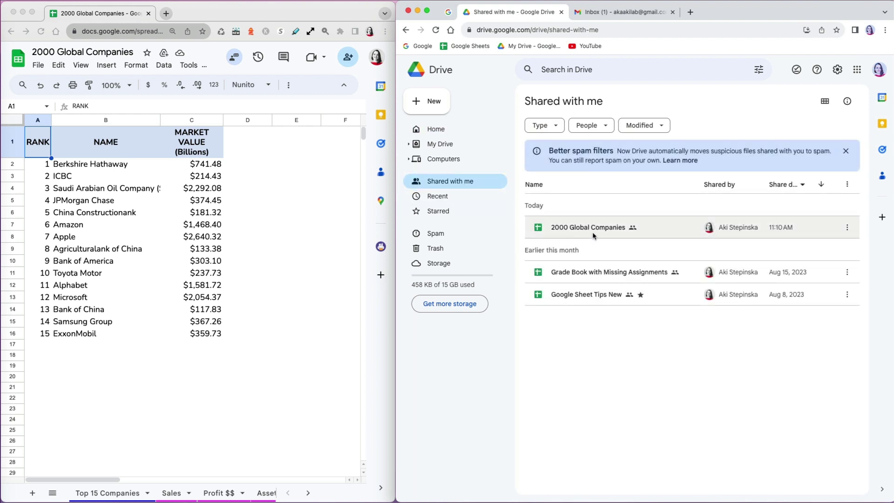
left_click(619, 15)
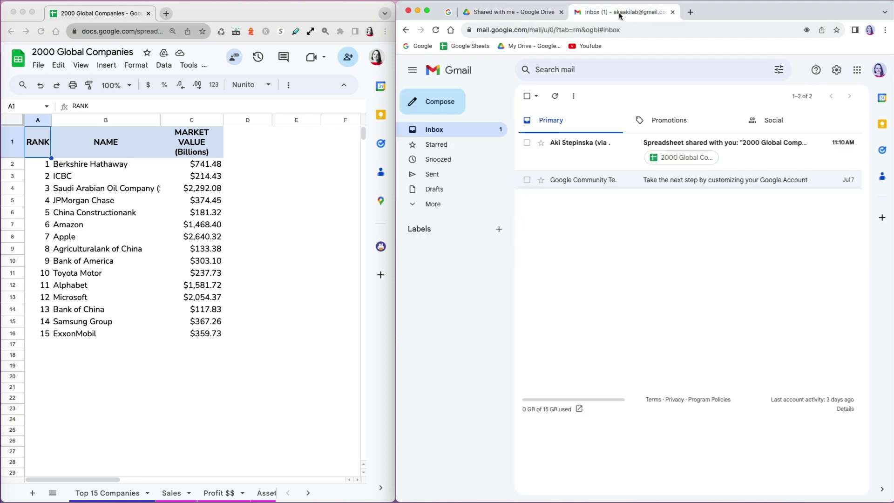
left_click(660, 147)
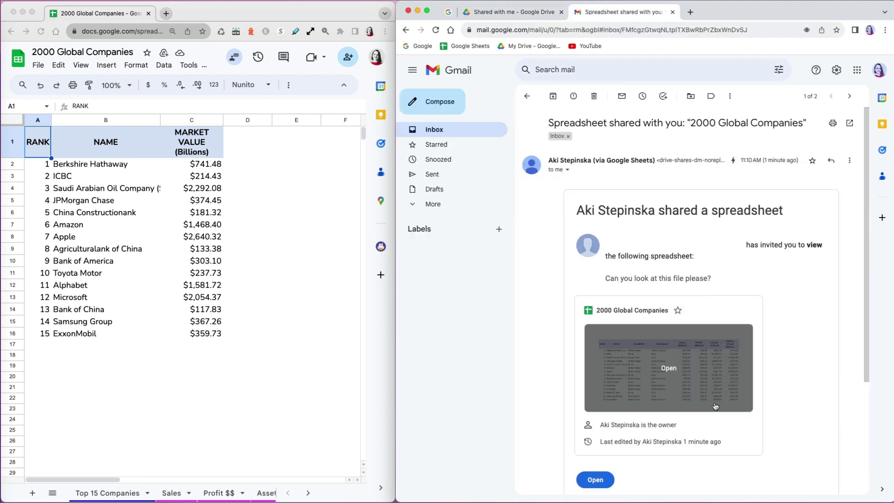
Step: Open 2000 Global Companies from the email and check what View only mode allows
left_click(598, 479)
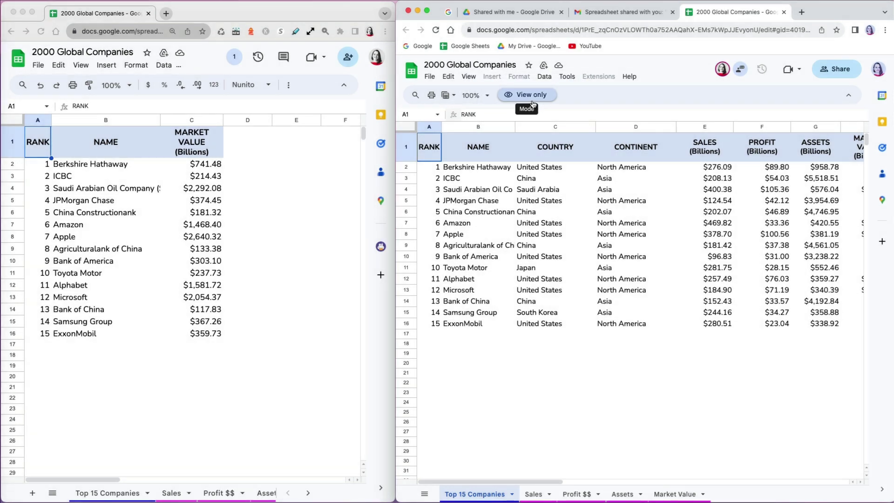
left_click(533, 101)
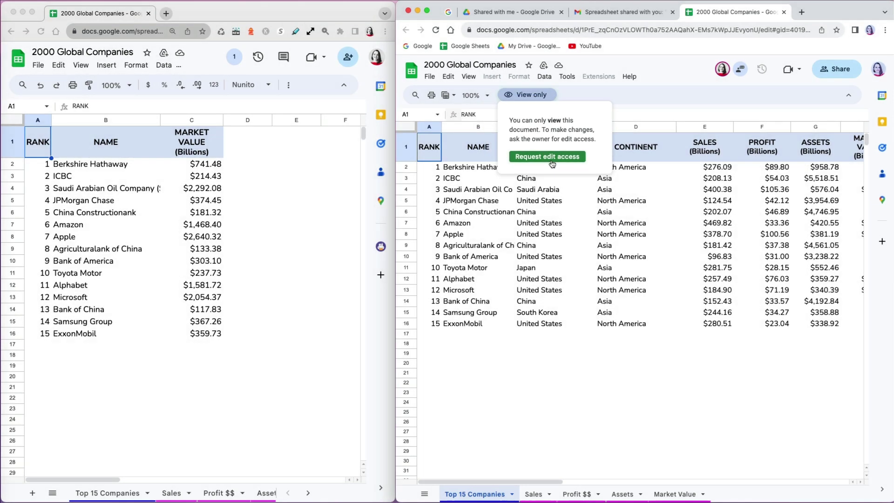
Step: Request edit access from the owner with the message 'Can you make me an editor, please?'
left_click(552, 164)
left_click(589, 272)
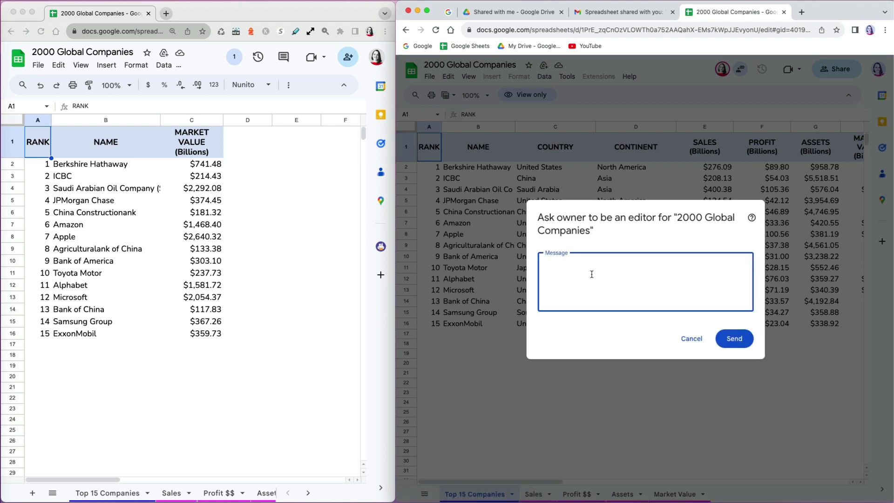
type("Can you make me an editor, please?")
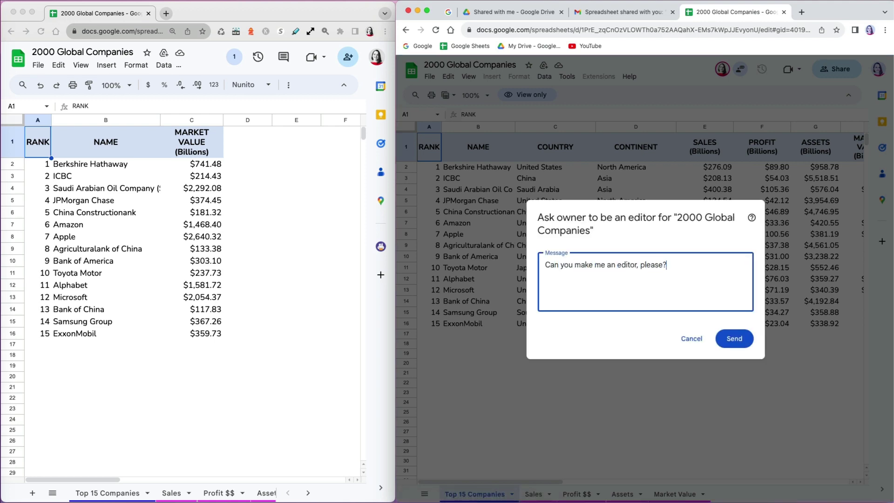
left_click(734, 338)
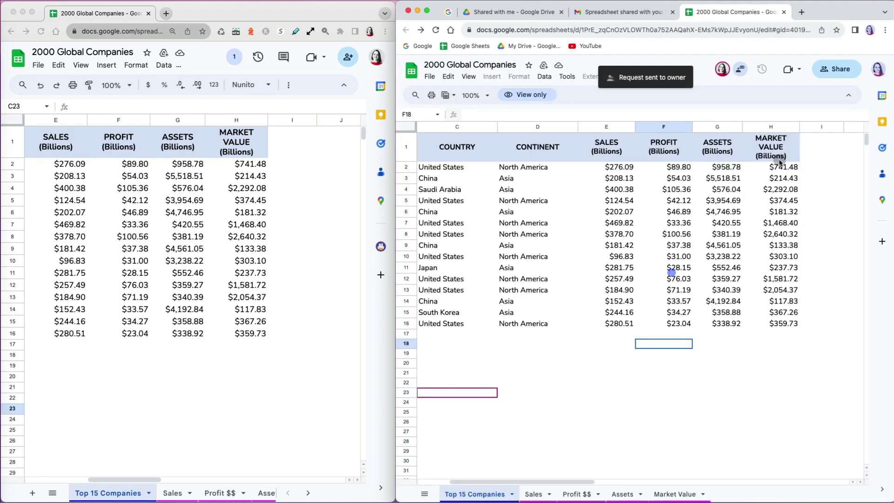
Step: Try deleting market values H2 to H10, confirming the view-only copy blocks edits
left_click(780, 163)
key("Return")
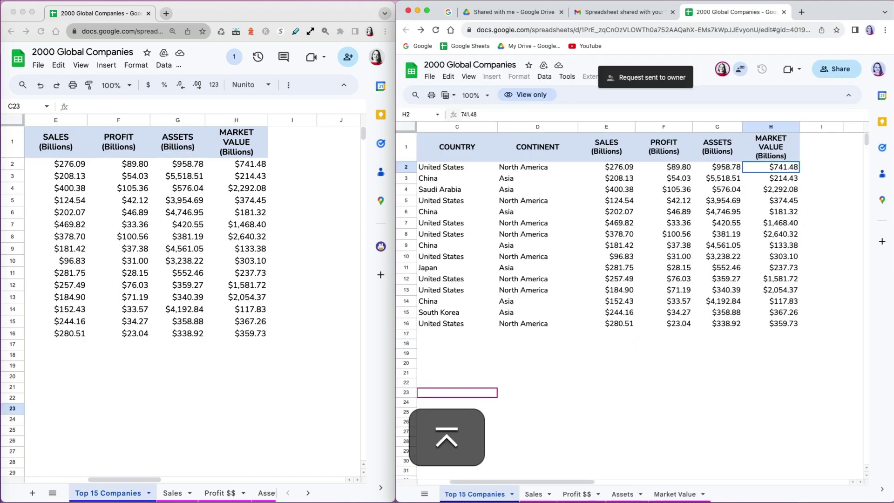
left_click_drag(781, 178, 791, 255)
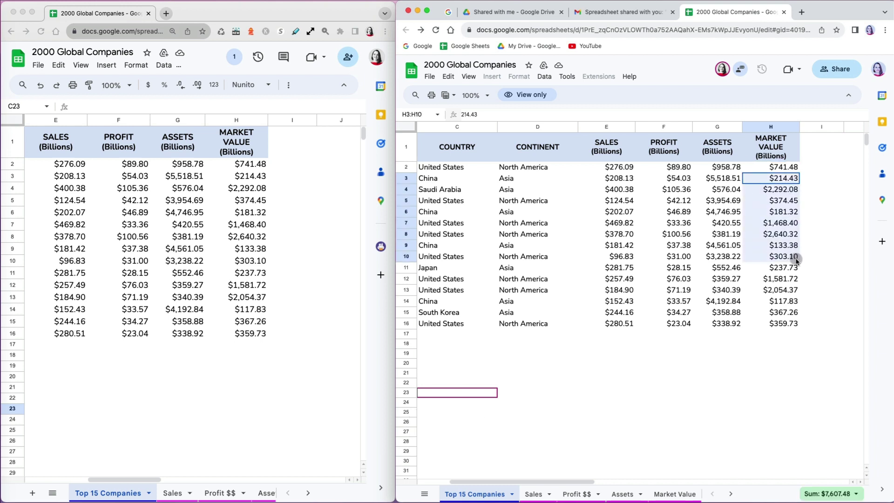
key("BackSpace")
left_click(722, 312)
left_click(719, 363)
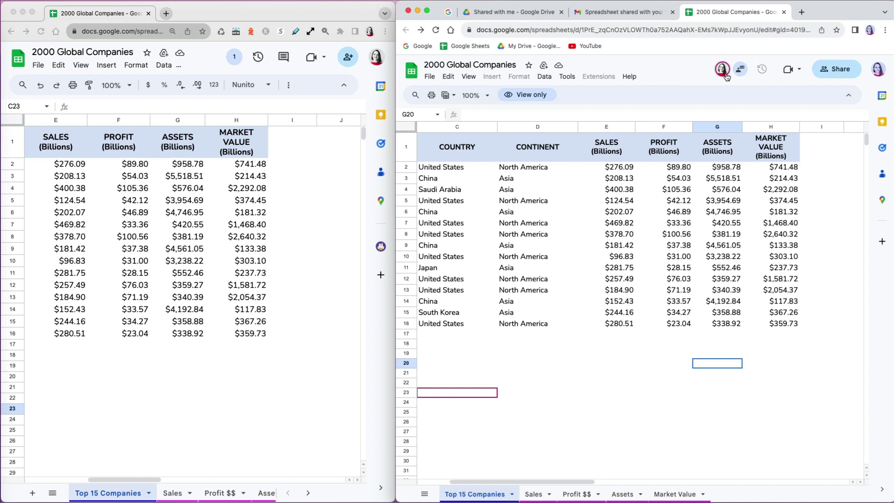
Step: Ask the owner in the document chat whether they forgot to grant editor access
left_click(725, 75)
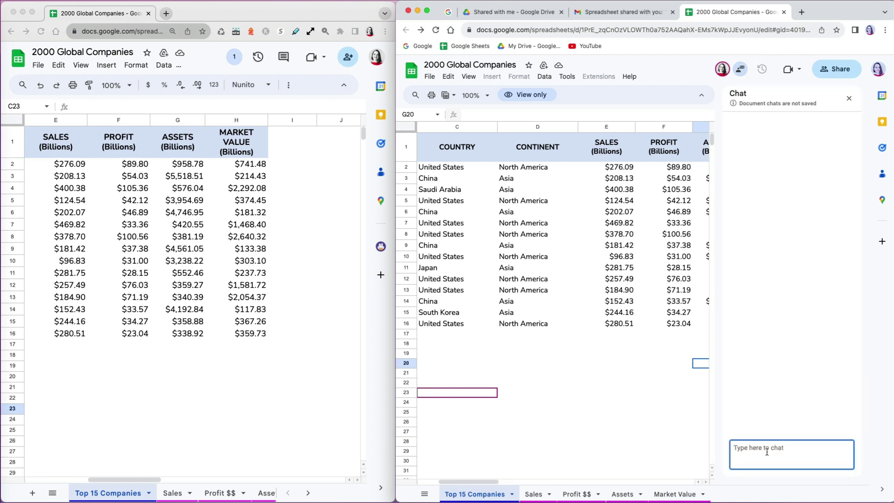
type("Aki did you forgot to make me an editor?")
key("Return")
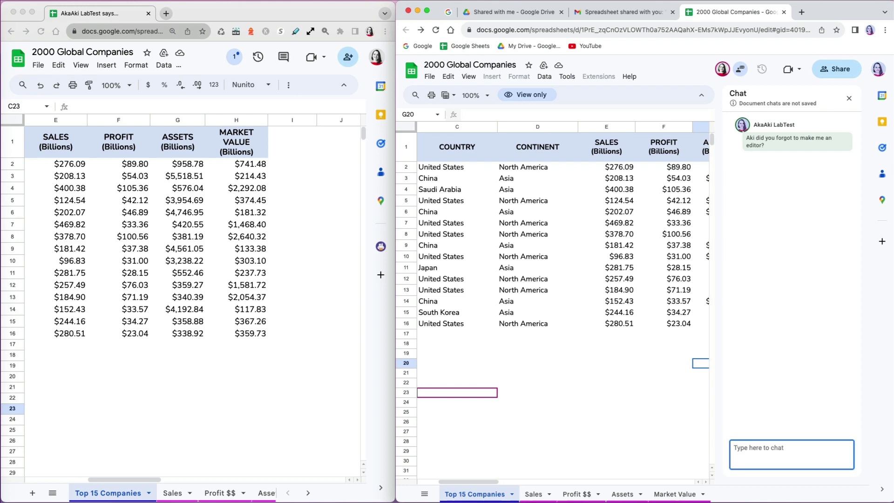
Step: From the owner's sheet, join the chat and reply 'yes sorry!'
left_click(234, 57)
left_click(269, 141)
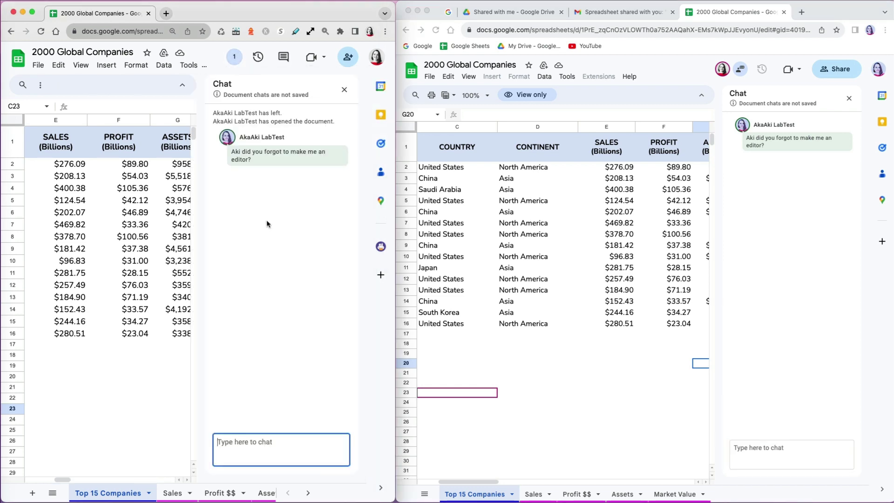
type("yes sorry!")
key("Return")
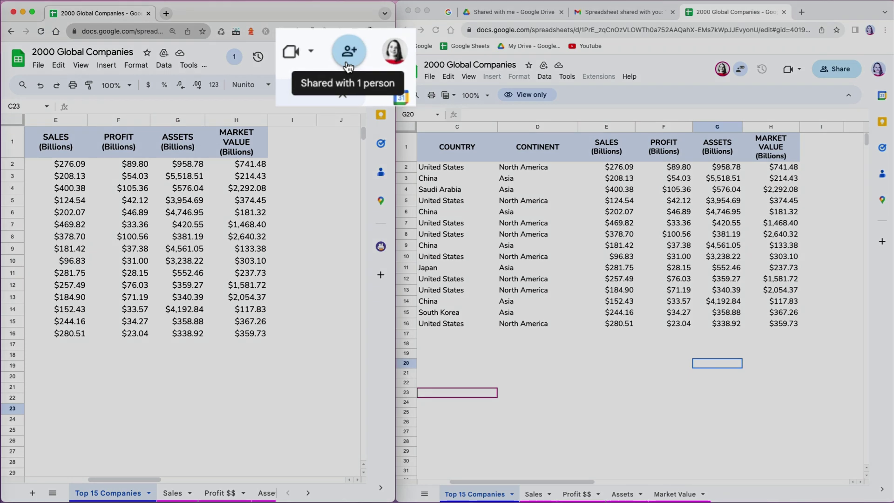
Step: Change the collaborator's role from Viewer to Commenter in Share and save it
left_click(348, 56)
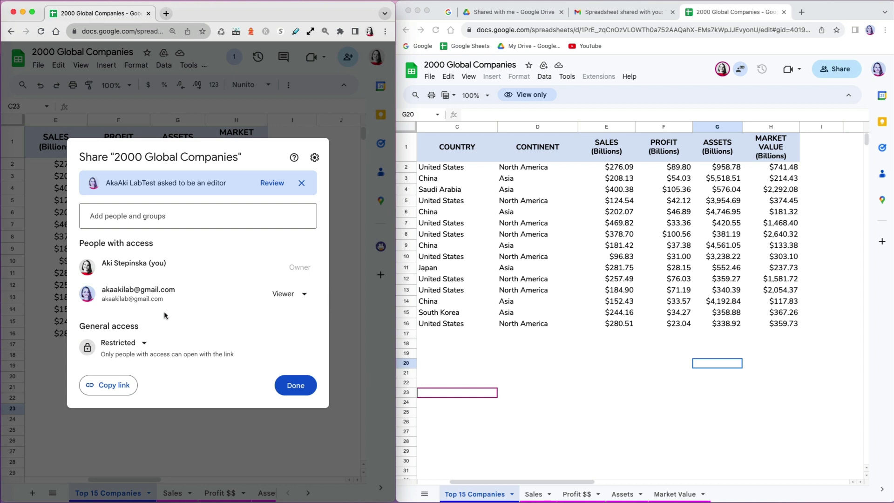
left_click(307, 298)
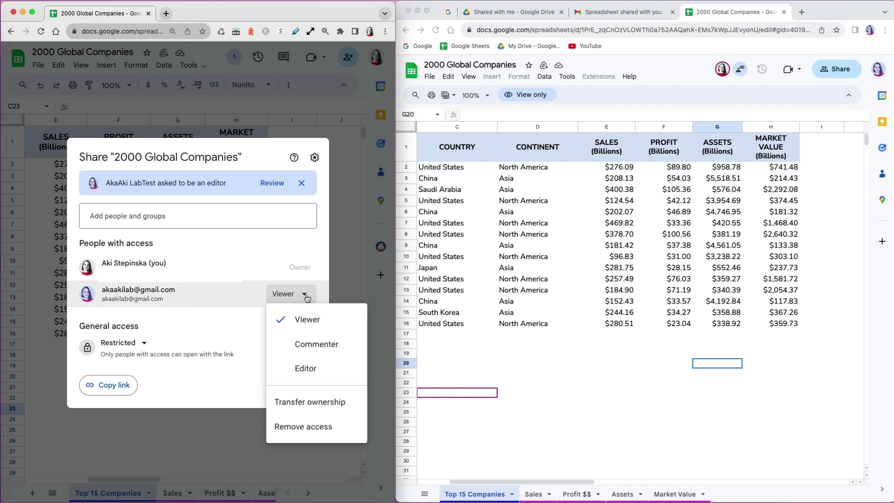
left_click(311, 345)
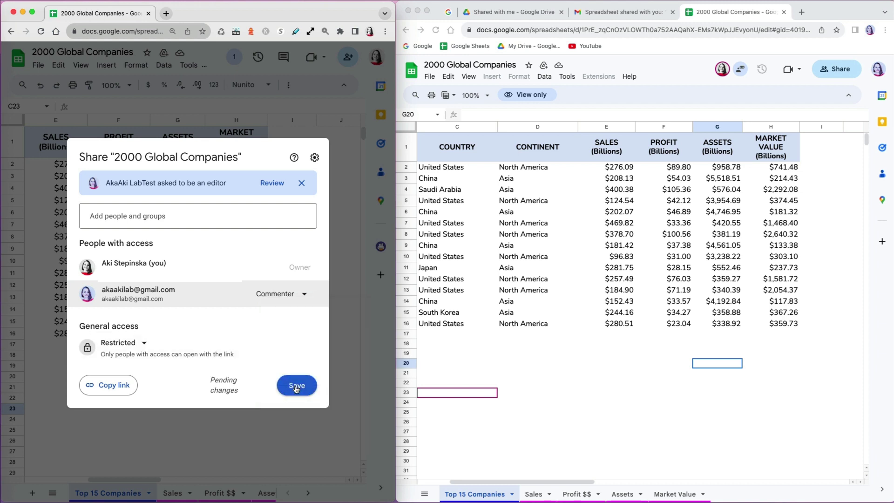
left_click(296, 386)
Step: Reload the collaborator's sheet so it picks up Comment only access
left_click(772, 172)
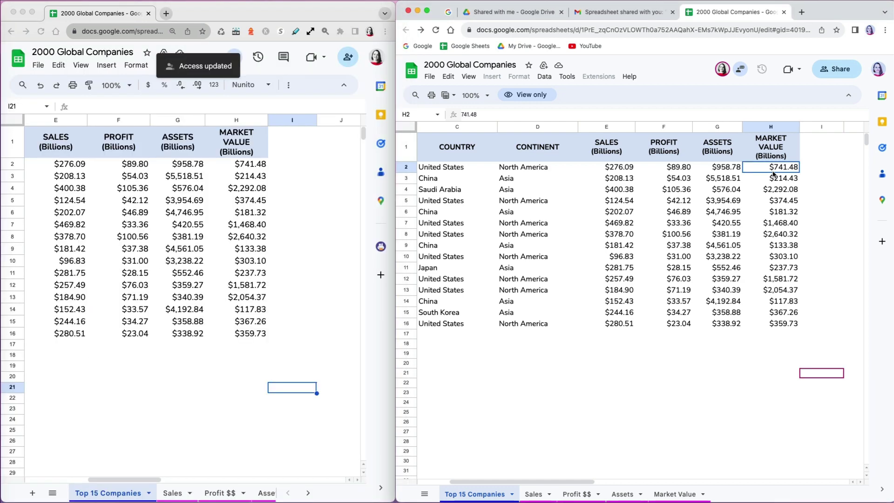
right_click(772, 173)
left_click(782, 170)
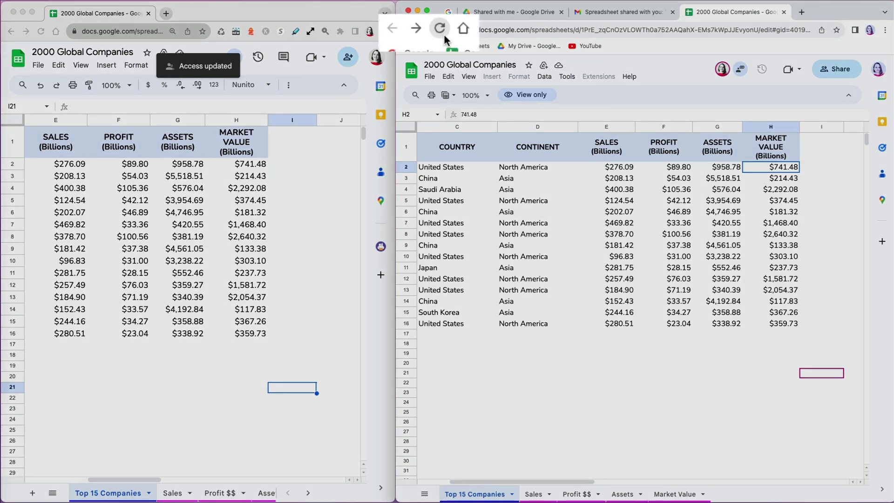
left_click(436, 31)
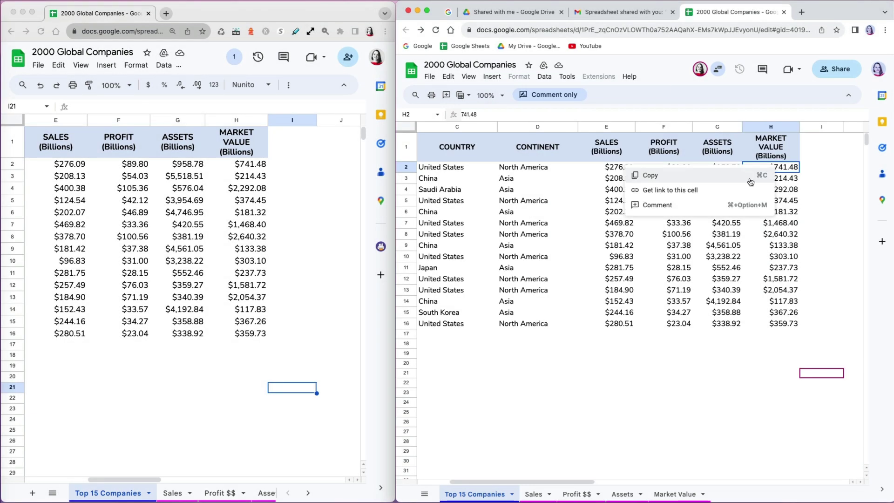
Step: Post the comment 'Let's check this' on H2 and view it in the owner's window
type("Let's check this")
left_click(641, 220)
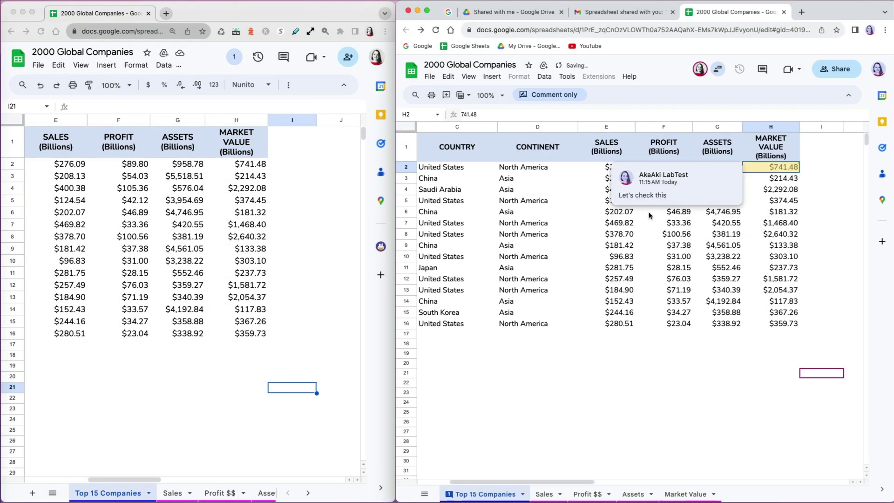
left_click(663, 211)
left_click(266, 166)
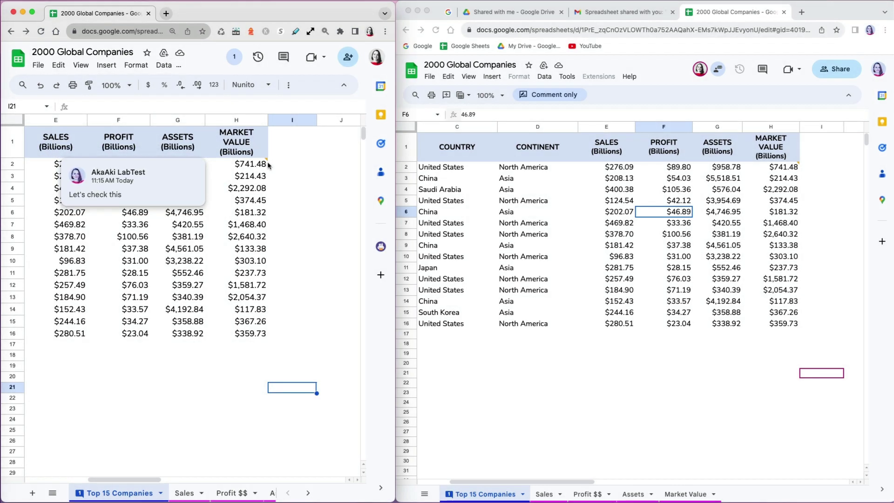
left_click(273, 165)
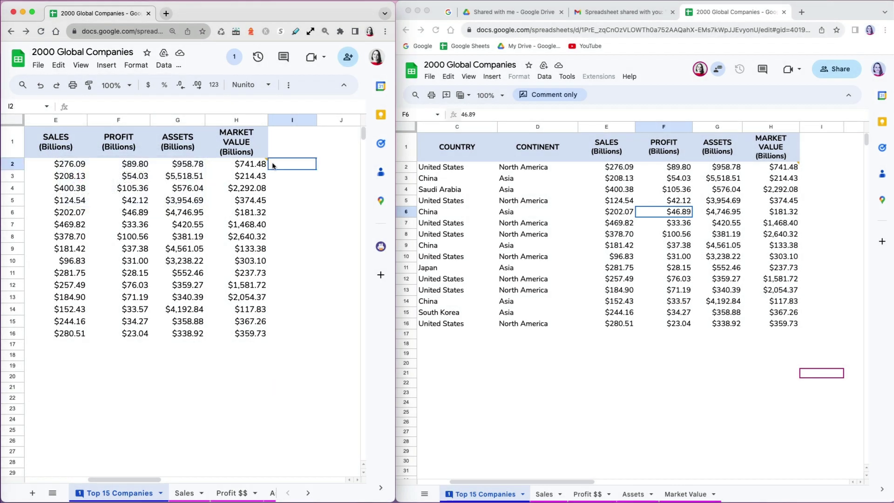
Step: Change the collaborator's role from Commenter to Editor and save
left_click(348, 58)
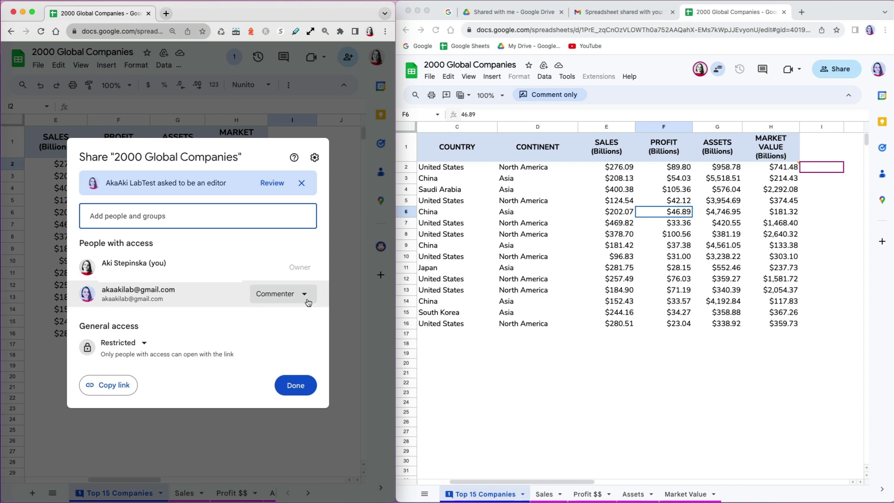
left_click(308, 303)
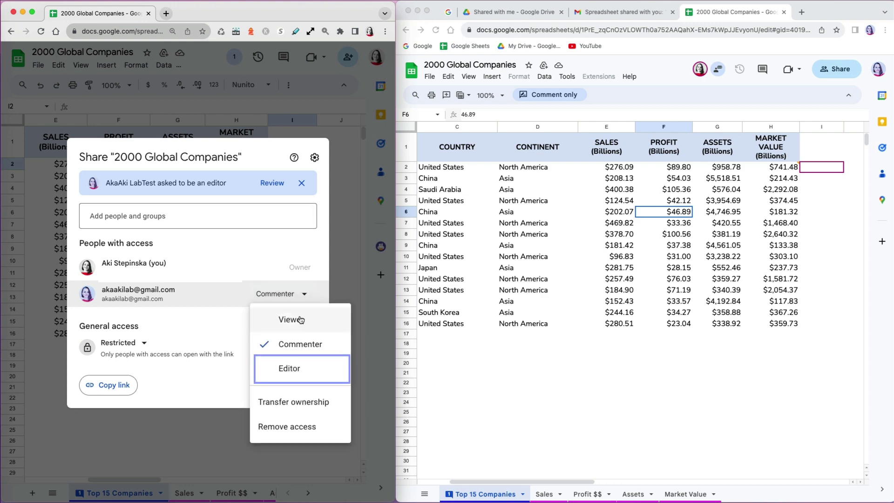
left_click(290, 368)
left_click(297, 383)
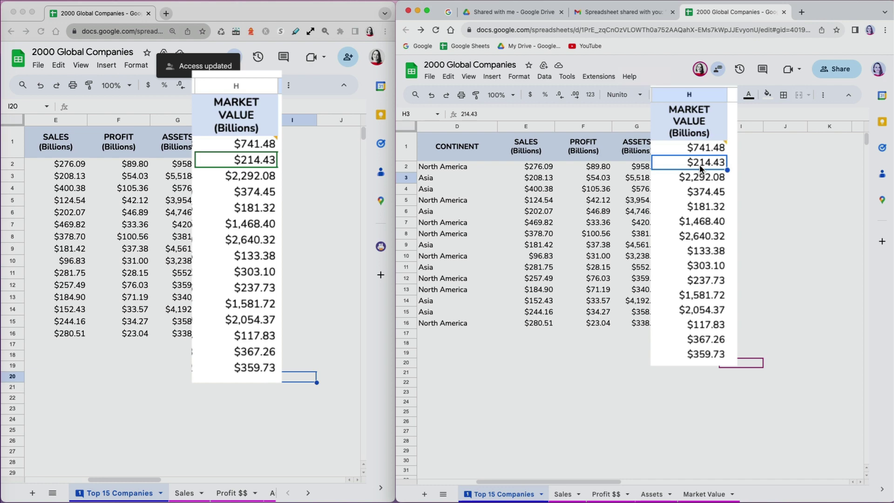
Step: As the editor, enter 0 in Market Value cells H3, H4 and H5
left_click(698, 178)
type("0")
key("Return")
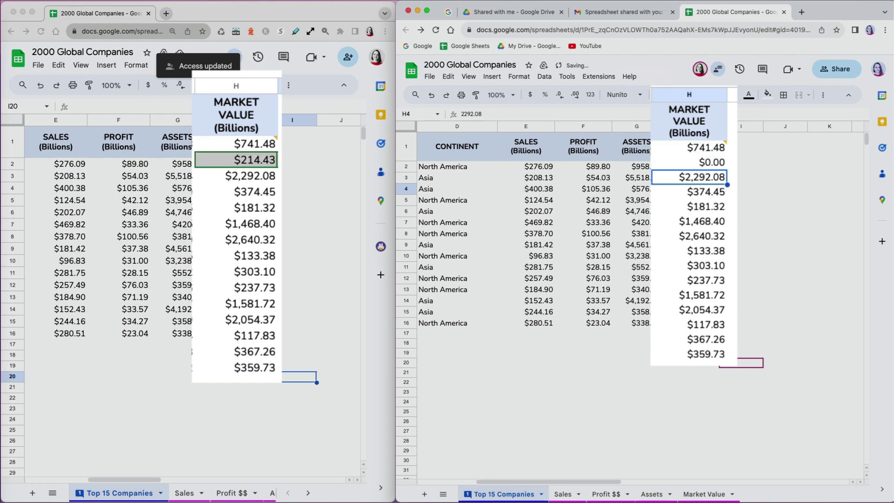
type("0")
key("Return")
type("00")
key("Return")
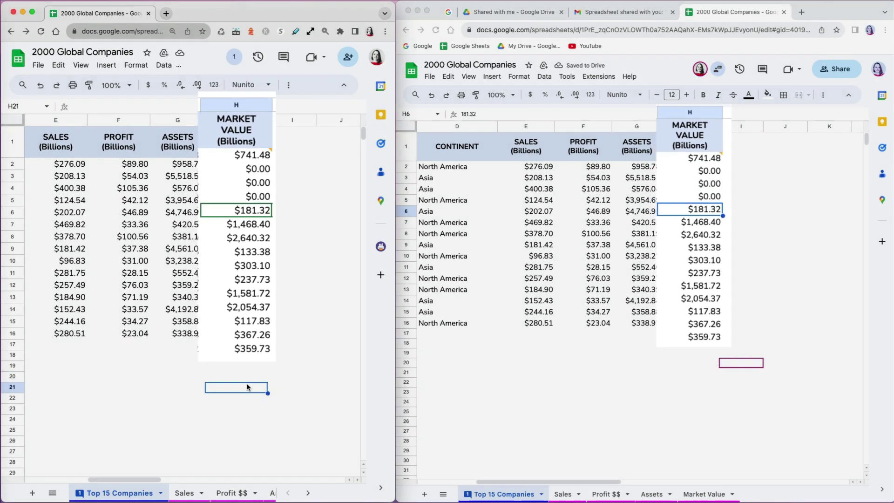
left_click_drag(255, 201, 261, 182)
left_click(292, 212)
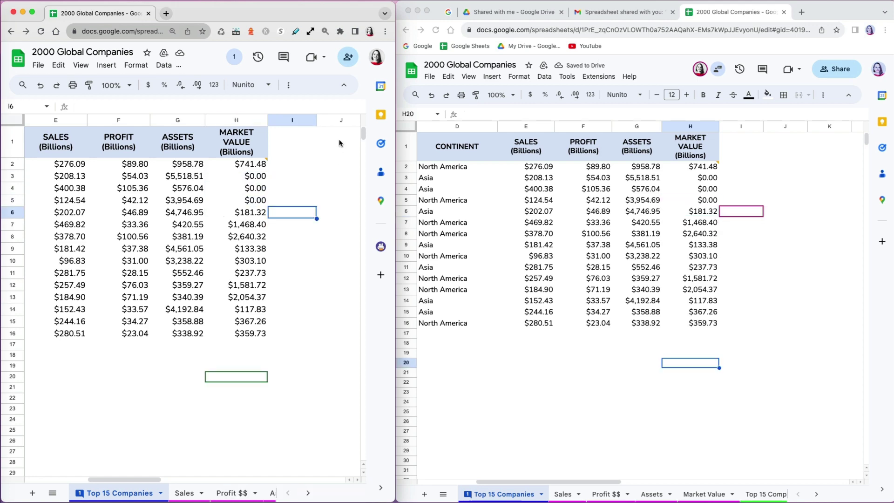
Step: Remove the collaborator's access to the spreadsheet in the Share dialog and save
left_click(348, 57)
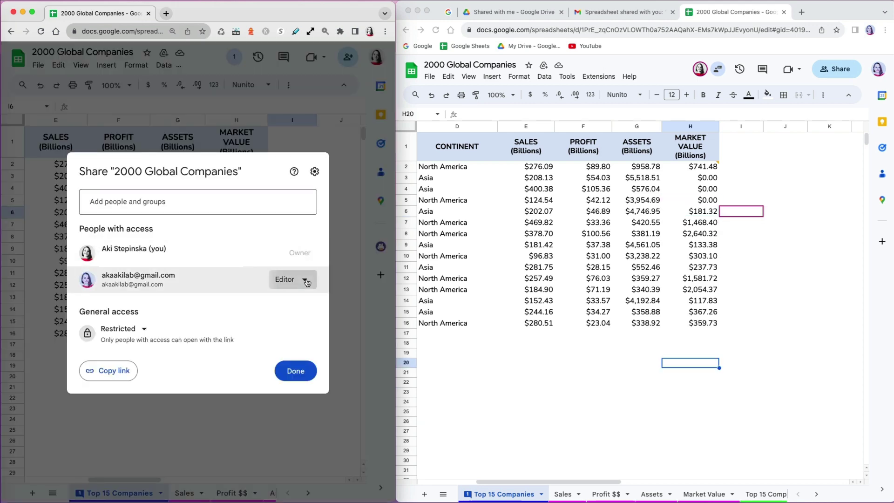
left_click(305, 279)
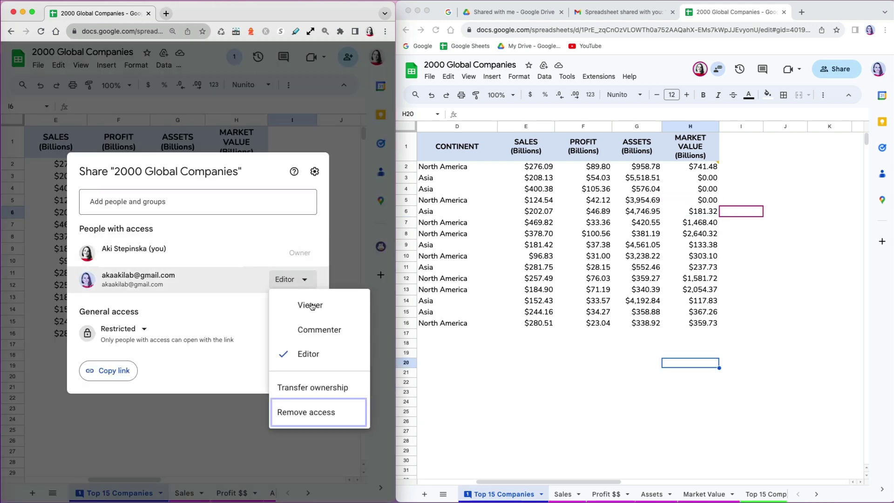
left_click(310, 412)
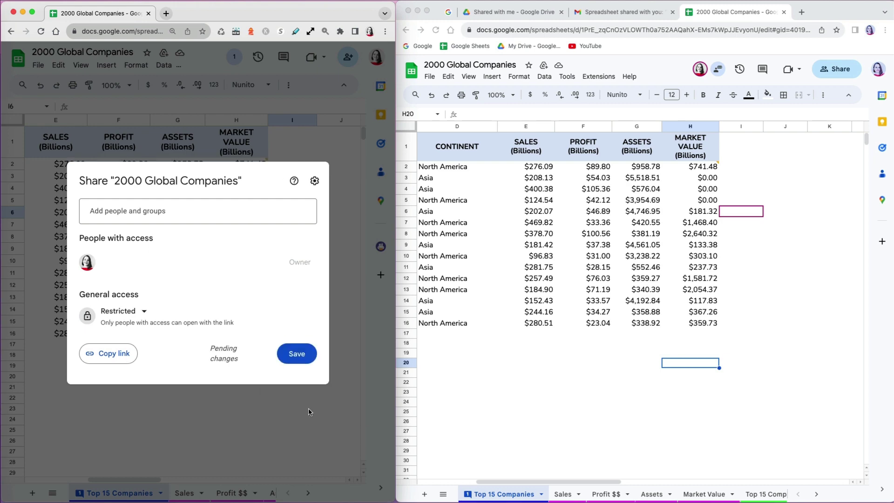
left_click(297, 358)
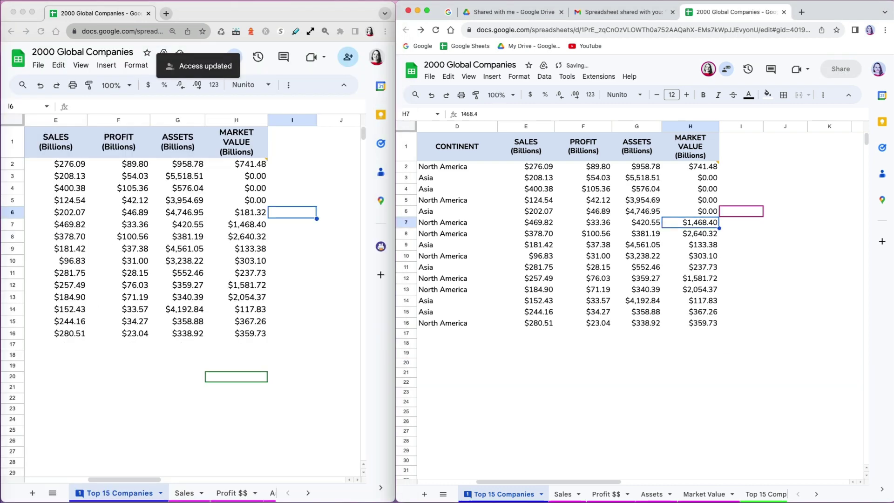
Step: Set cell H8 to 0, then reload the collaborator's tab to confirm access is gone
left_click(698, 383)
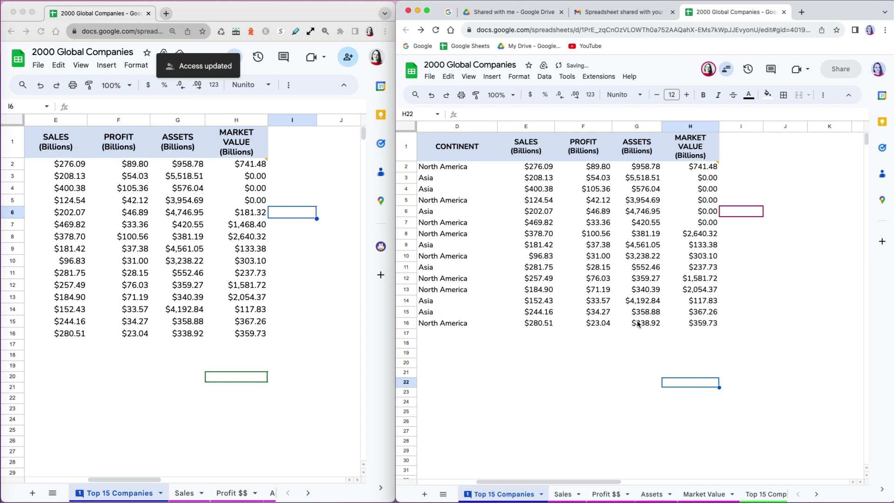
left_click(709, 235)
type("0")
key("Return")
left_click(660, 363)
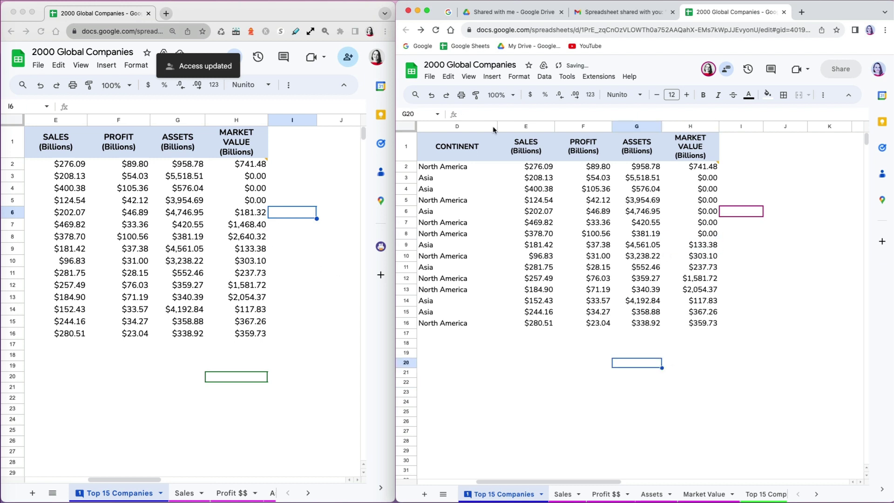
left_click(437, 30)
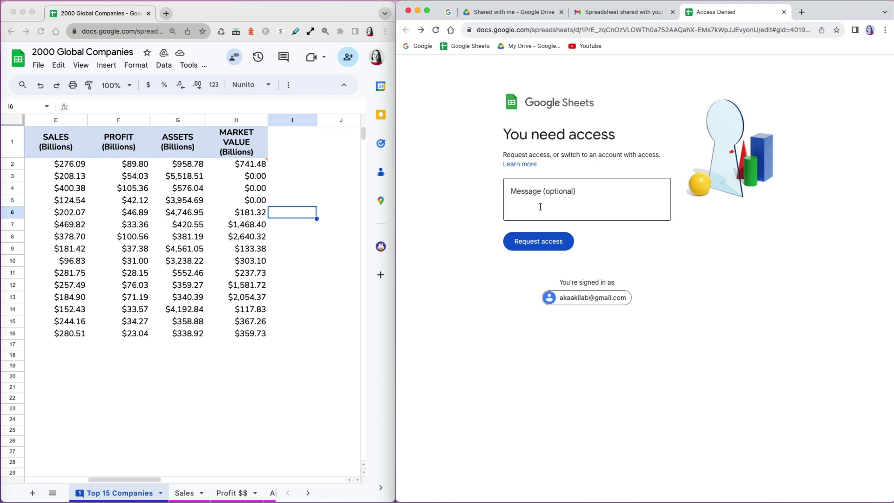
Step: Request access with the message 'oh sorry, my bad about these zeros'
left_click(557, 203)
type("oh sorry, m")
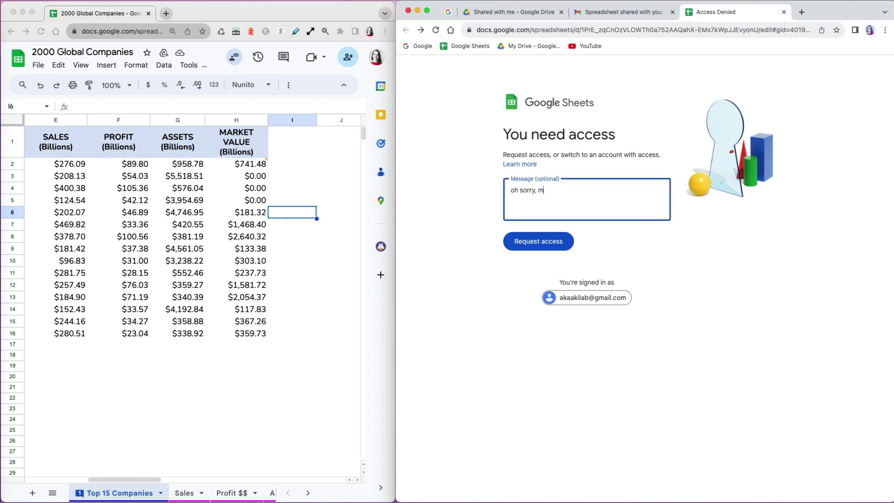
type("y bad about these zeros")
left_click(551, 244)
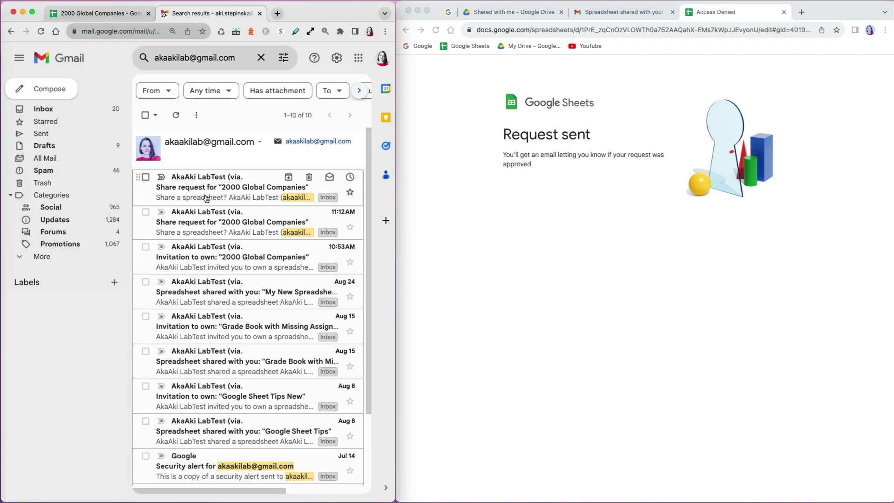
Step: Open the share request email and add the approval note 'ok fine'
left_click(206, 198)
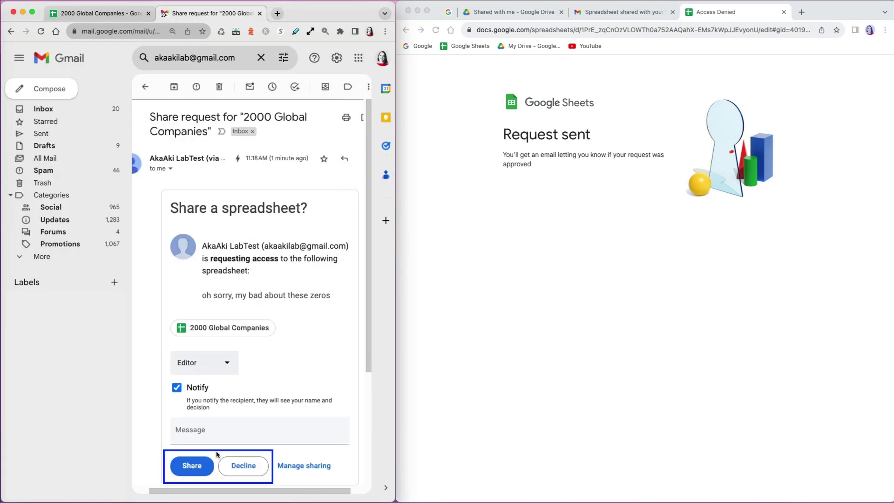
left_click(200, 438)
type("ok fine")
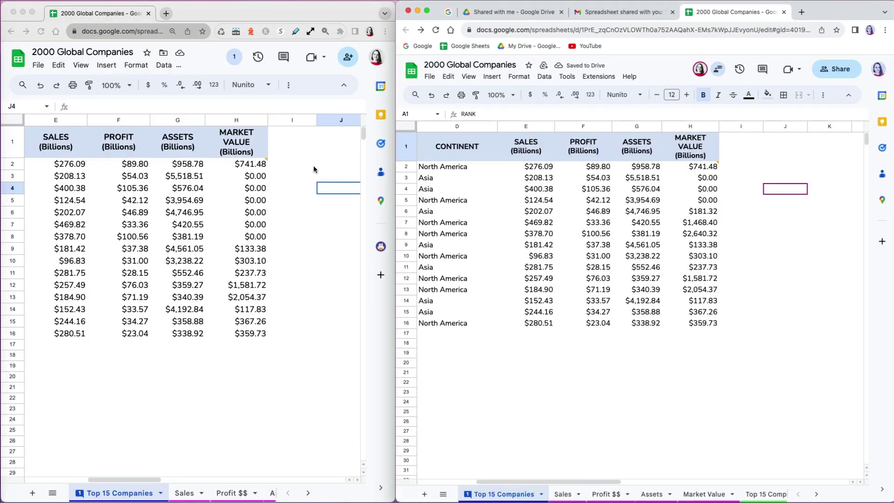
Step: Send the editor account an invitation to transfer ownership of the spreadsheet
left_click(348, 57)
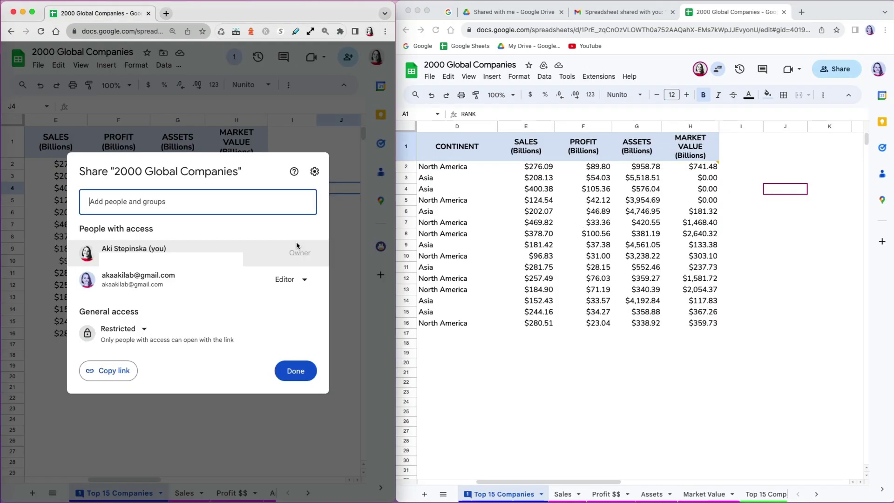
left_click(306, 280)
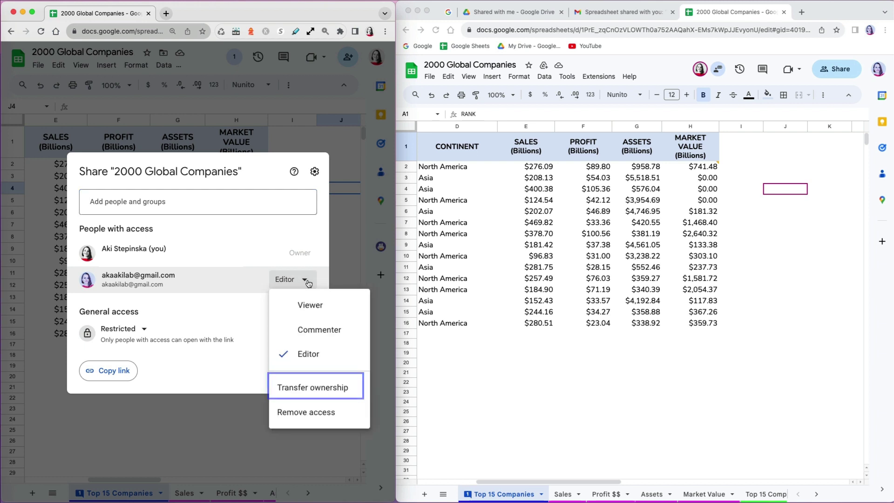
left_click(312, 390)
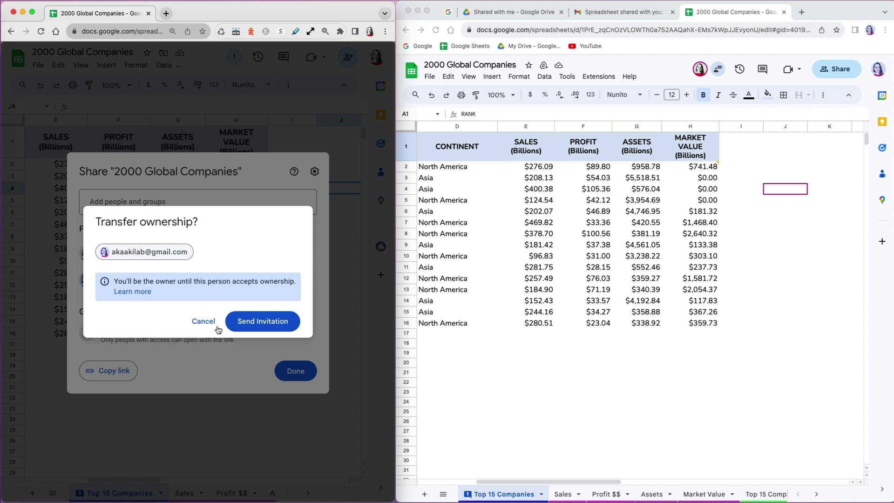
left_click(254, 320)
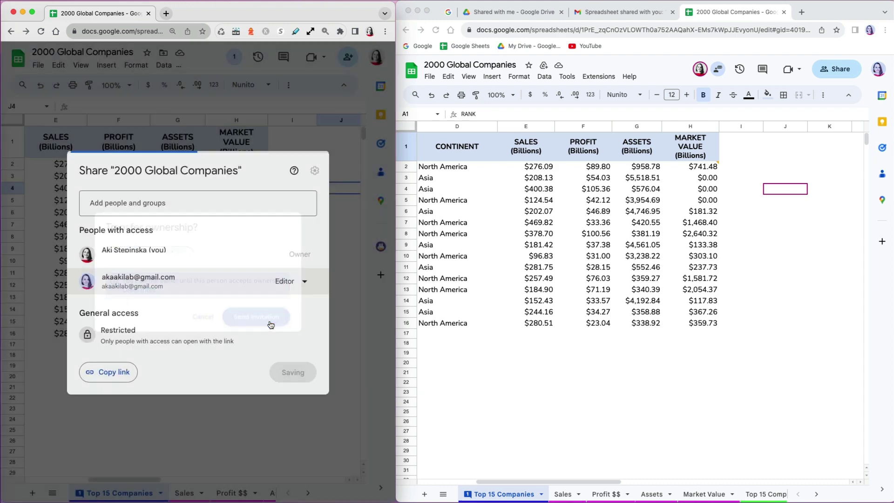
Step: In the other account's mailbox, accept the ownership invitation, then check sharing settings
left_click(619, 12)
left_click(682, 150)
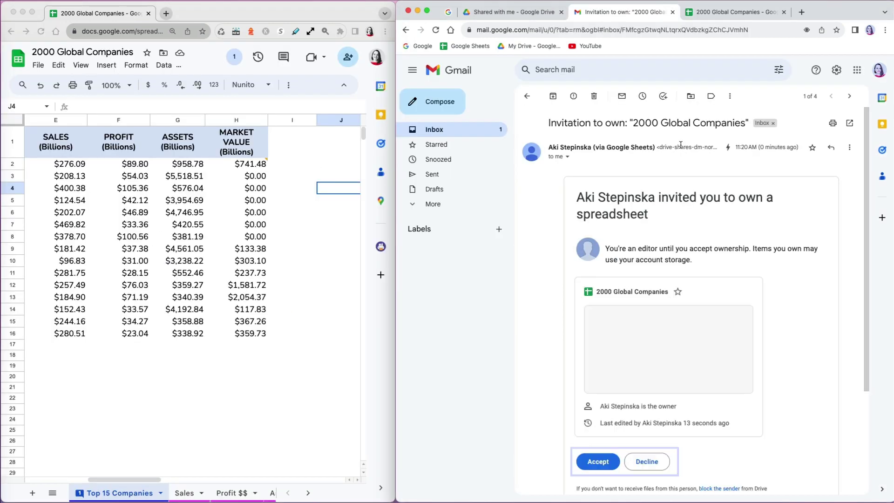
left_click(600, 463)
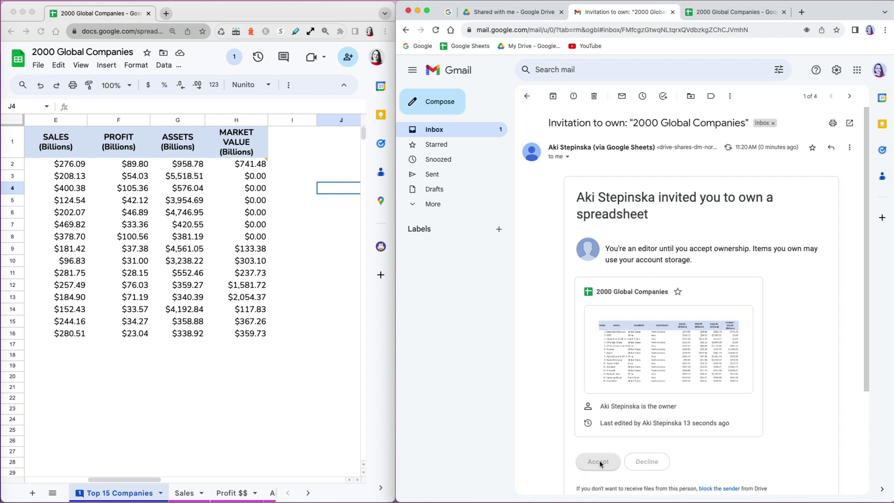
left_click(733, 12)
left_click(831, 70)
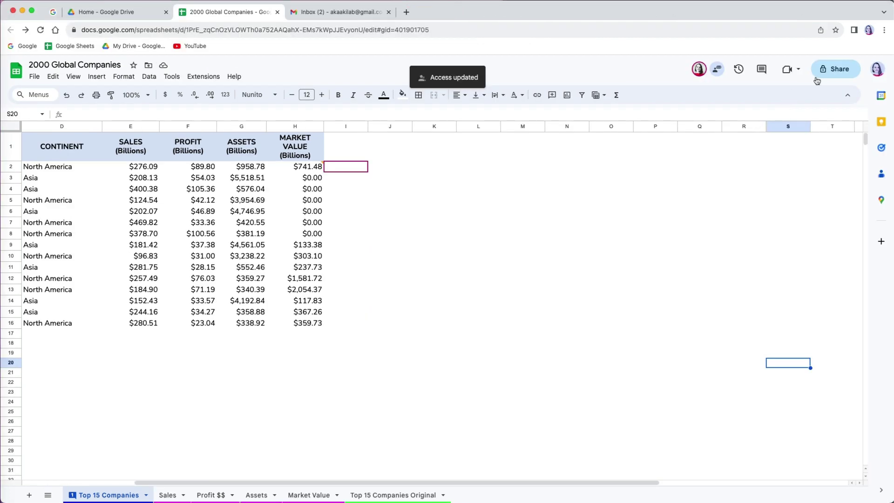
Step: Set General access to Anyone with the link as Viewer and copy the link
left_click(835, 68)
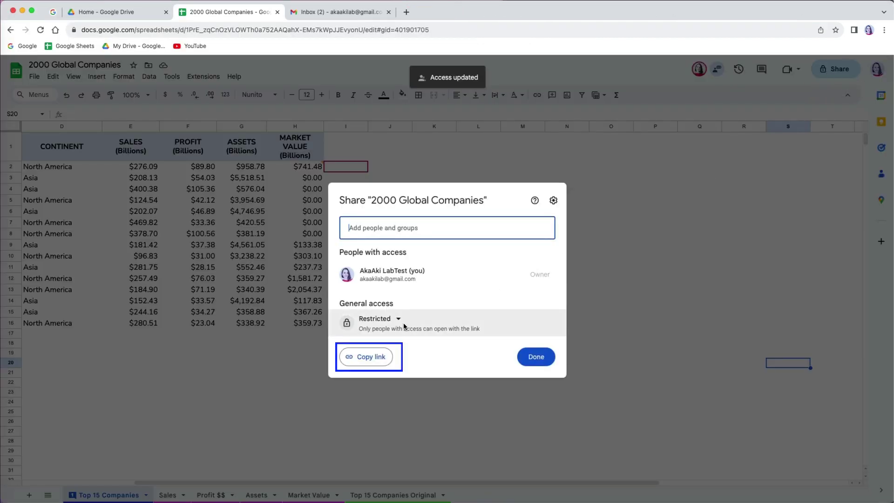
left_click(399, 320)
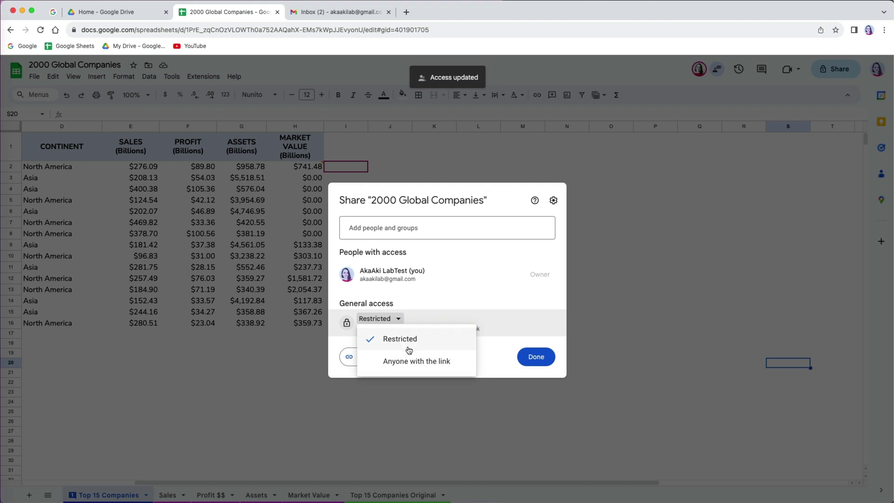
left_click(410, 361)
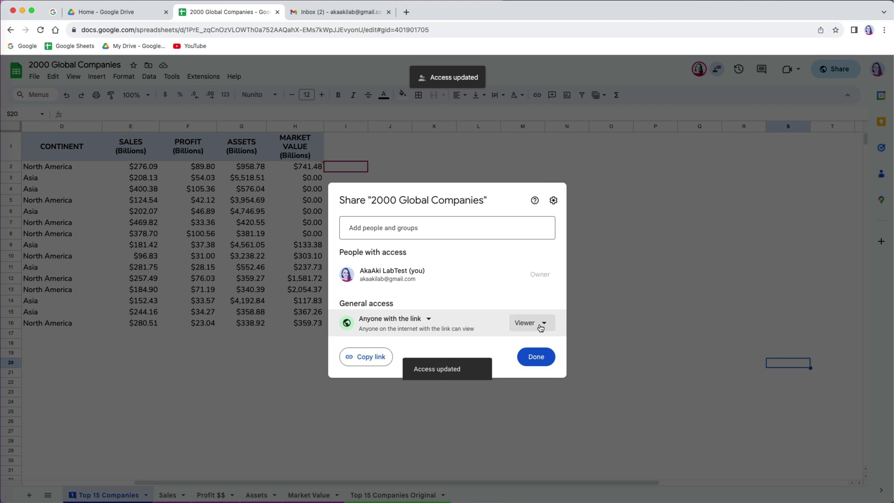
left_click(541, 328)
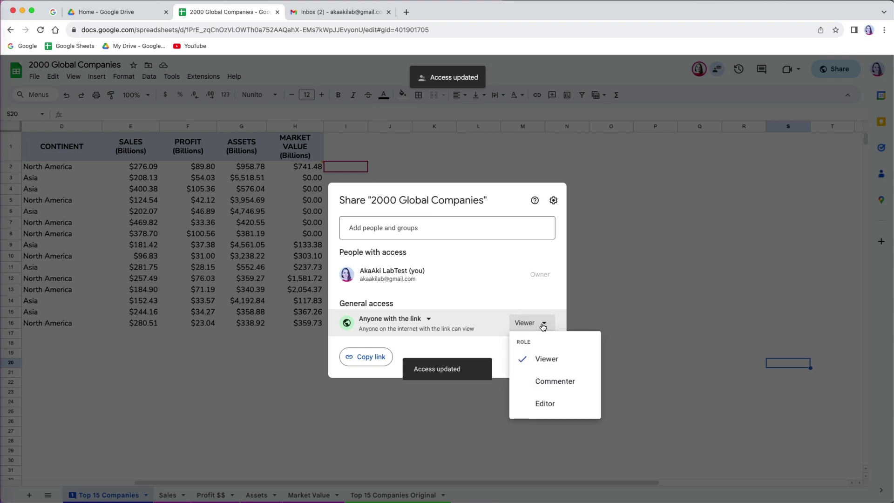
left_click(368, 359)
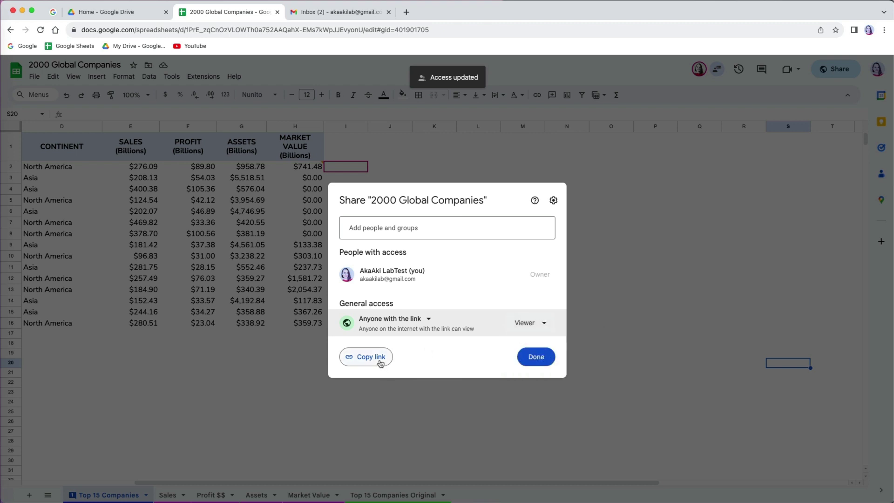
left_click(355, 361)
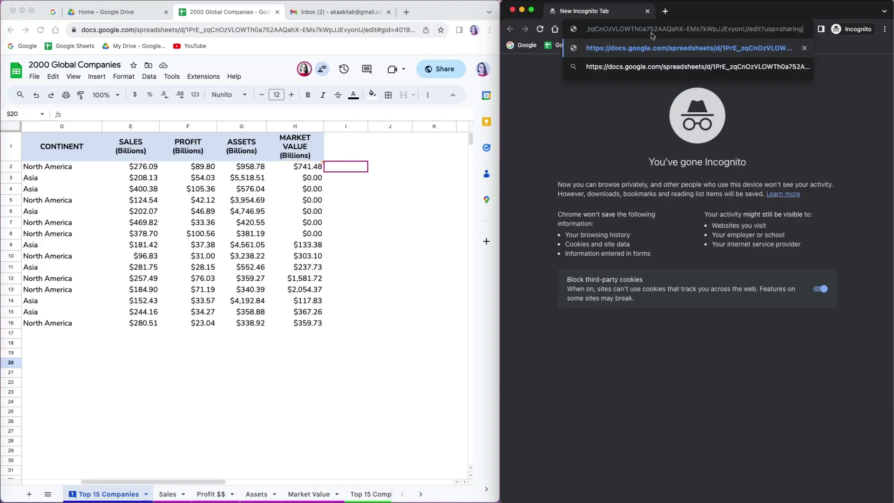
Step: Open the shared link in a private window and download it as Microsoft Excel (.xlsx)
key("Return")
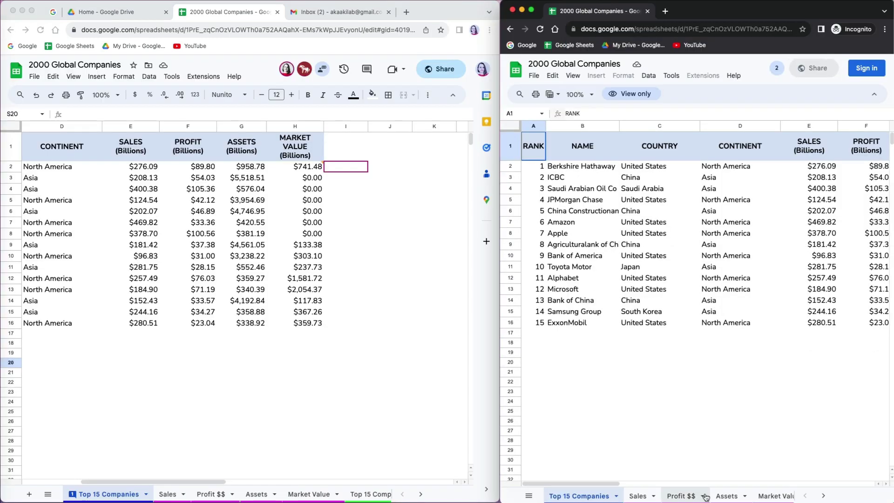
left_click(528, 496)
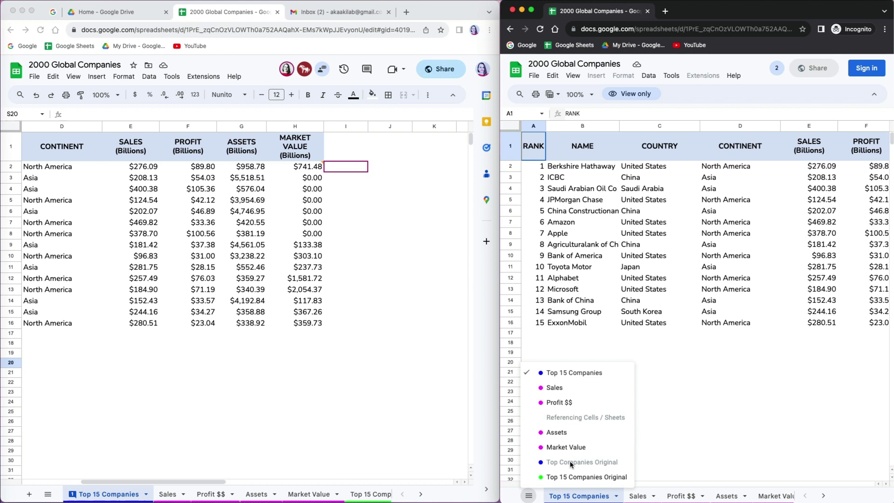
left_click(659, 391)
left_click(533, 76)
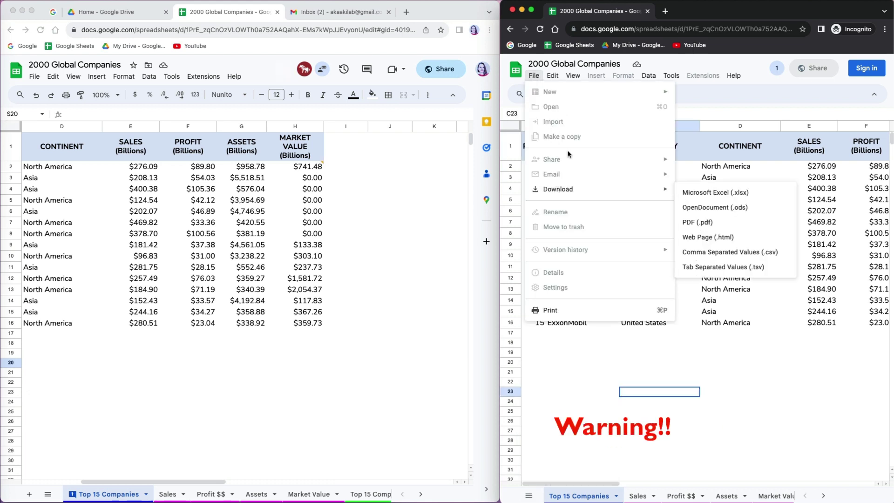
left_click(607, 190)
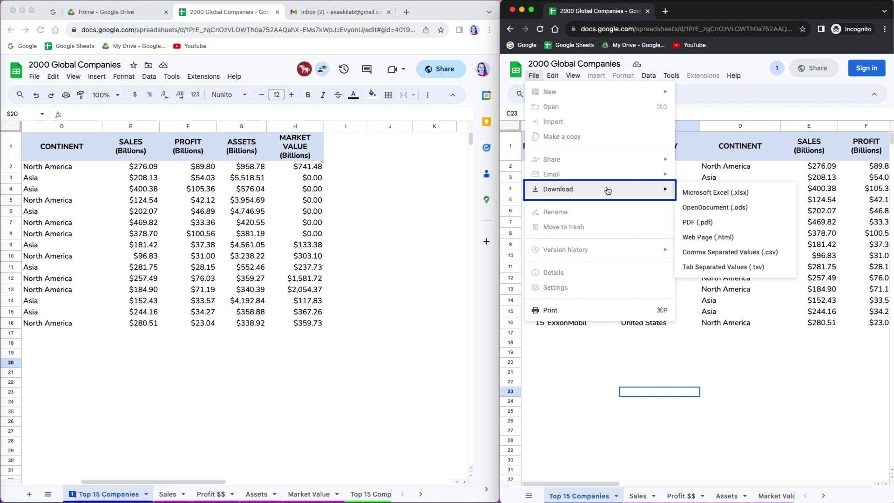
left_click(713, 193)
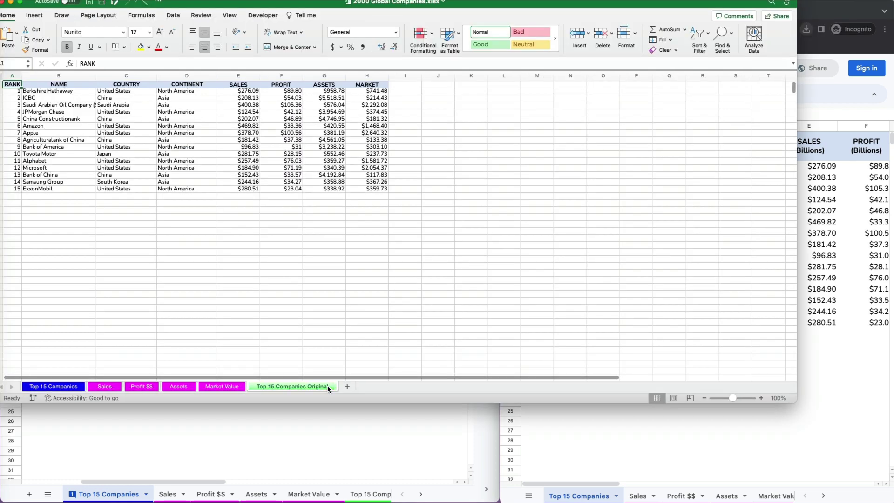
Step: In Excel, open the Unhide dialog to see which hidden sheets, like Top Companies Original, came along
right_click(327, 386)
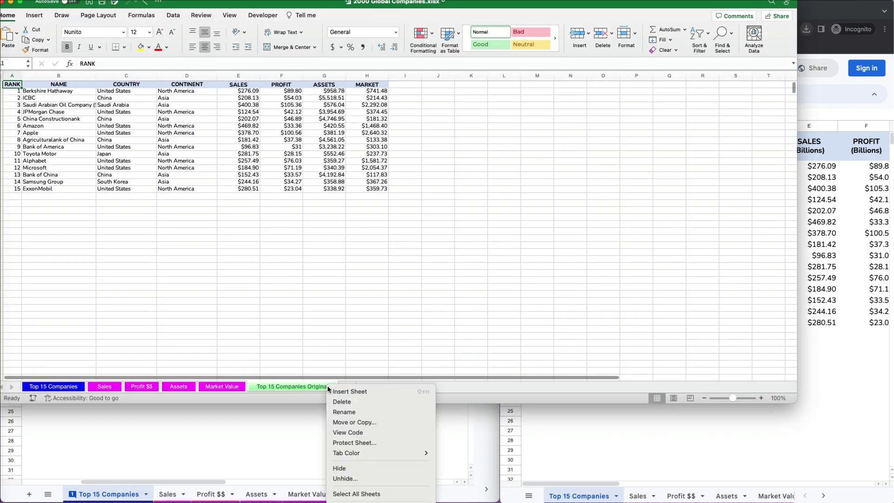
left_click(347, 478)
left_click(332, 462)
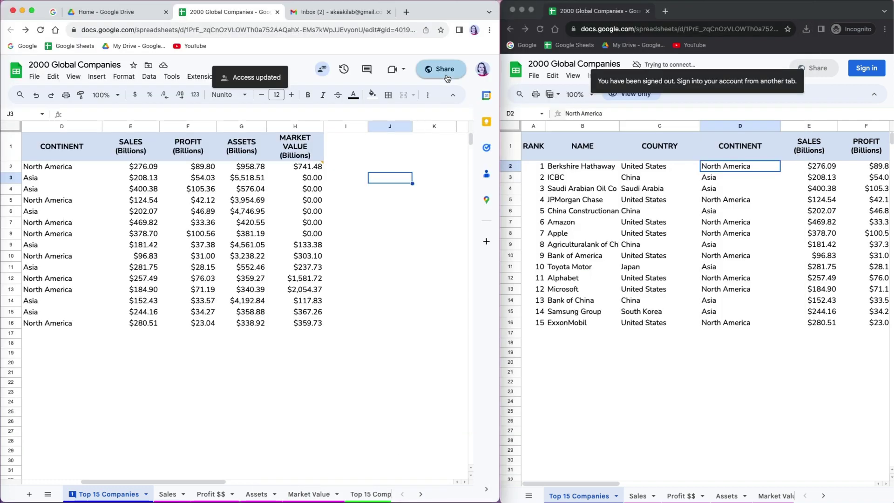
Step: Uncheck 'Viewers and commenters can see the option to download, print, and copy'
left_click(445, 70)
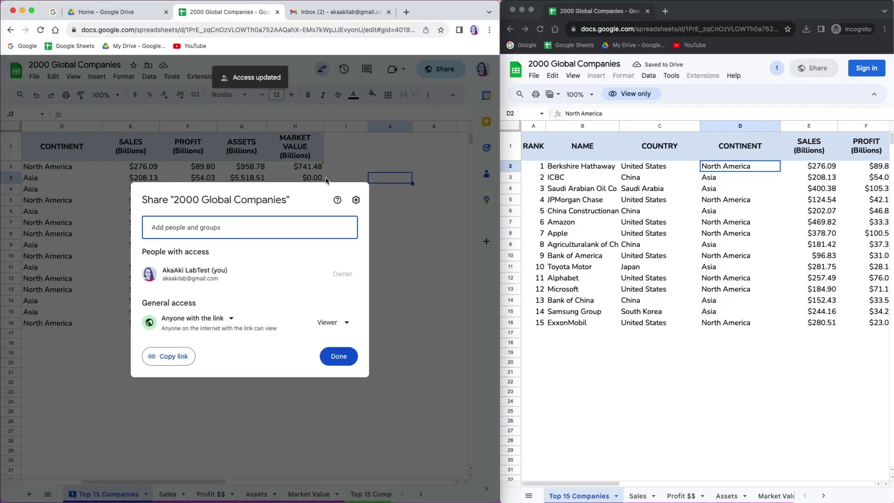
left_click(356, 199)
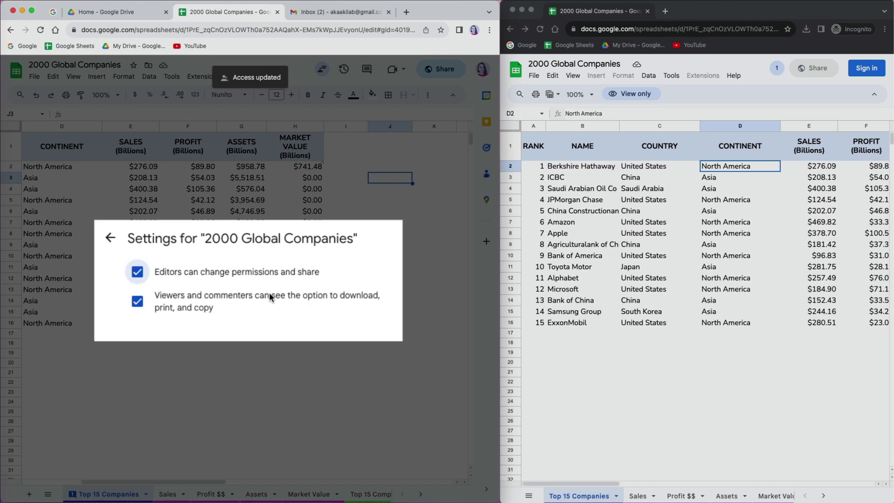
left_click(139, 302)
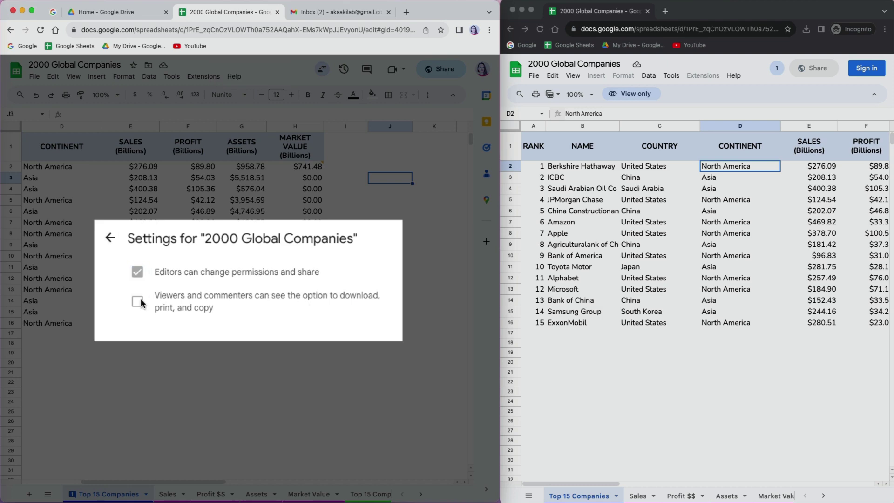
left_click(442, 70)
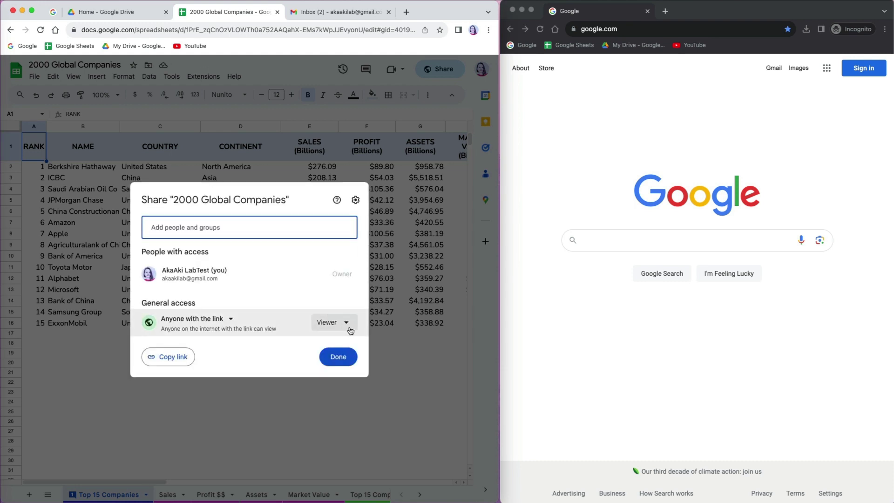
Step: Change the link role from Viewer to Editor and copy the sharing link
left_click(345, 322)
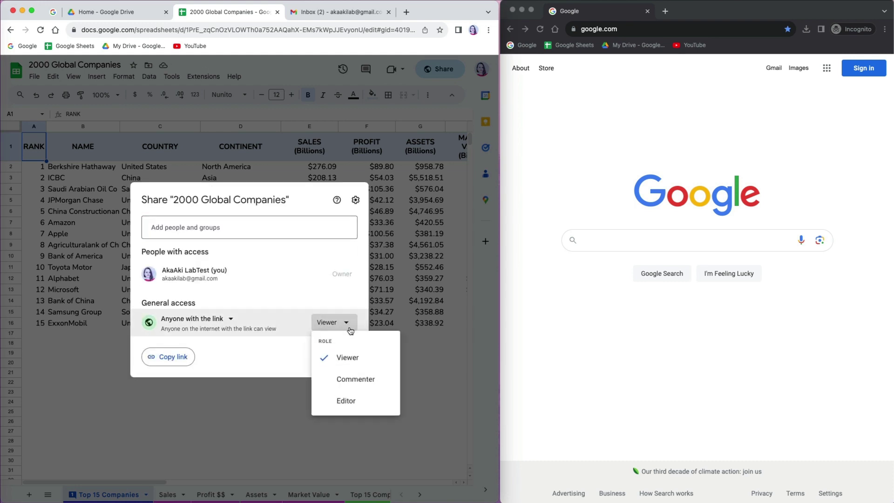
left_click(348, 403)
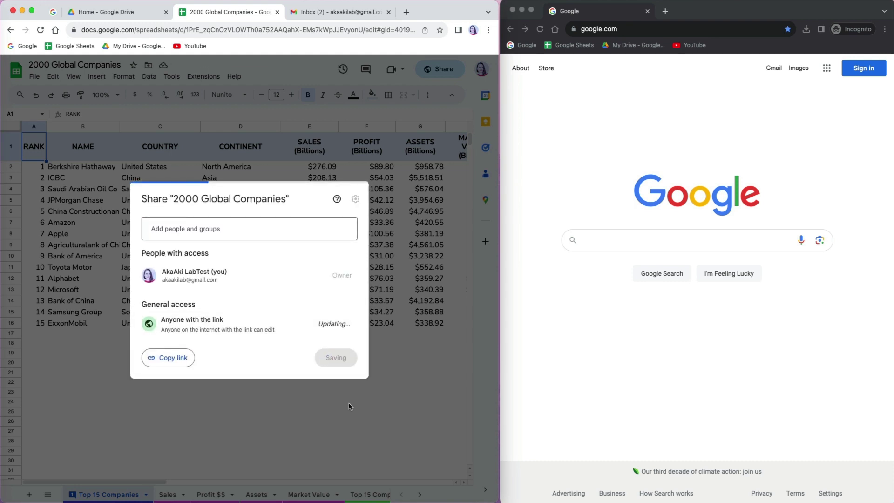
left_click(171, 356)
left_click(338, 357)
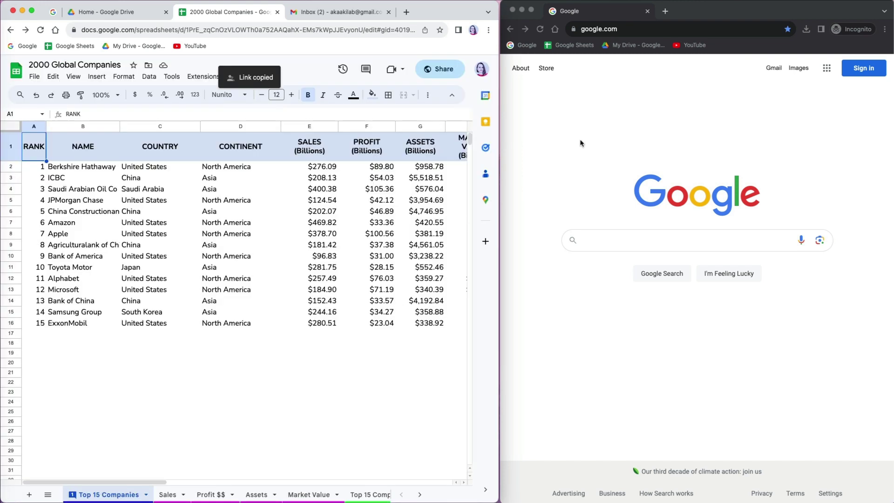
Step: Paste the copied link into the private window's address bar and load it
left_click(615, 119)
left_click(602, 30)
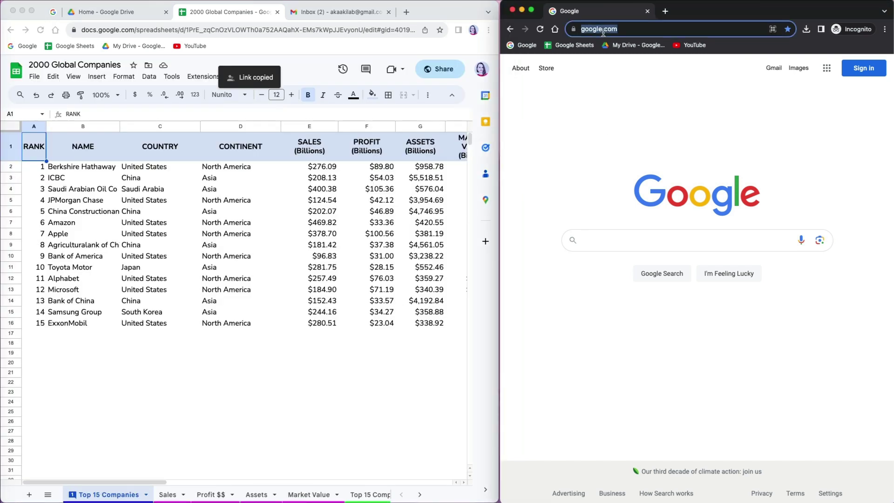
key("super+v")
key("Return")
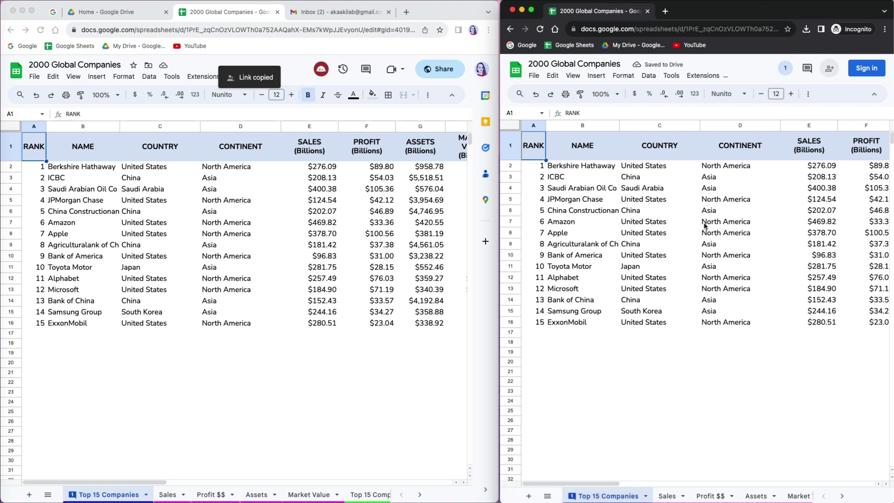
Step: Delete the Market Value figures in H9:H17 from the anonymous editor window
scroll(704, 226, "right", 6)
left_click_drag(603, 243, 603, 330)
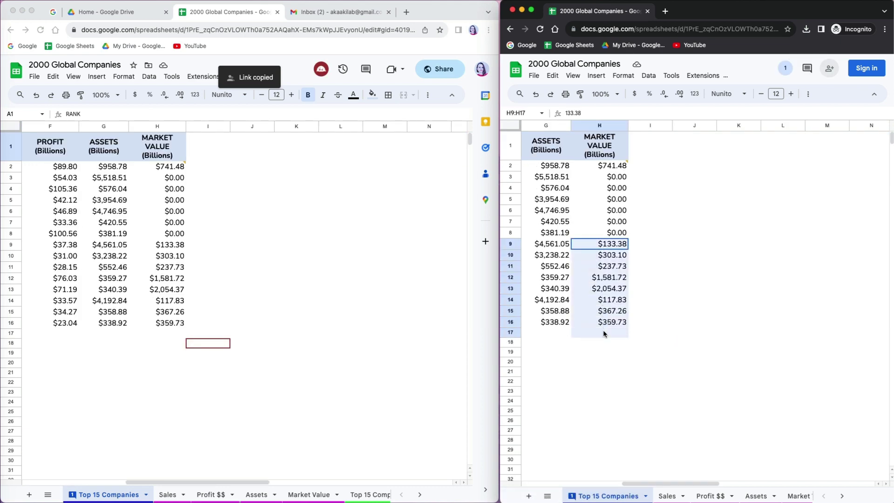
key("Delete")
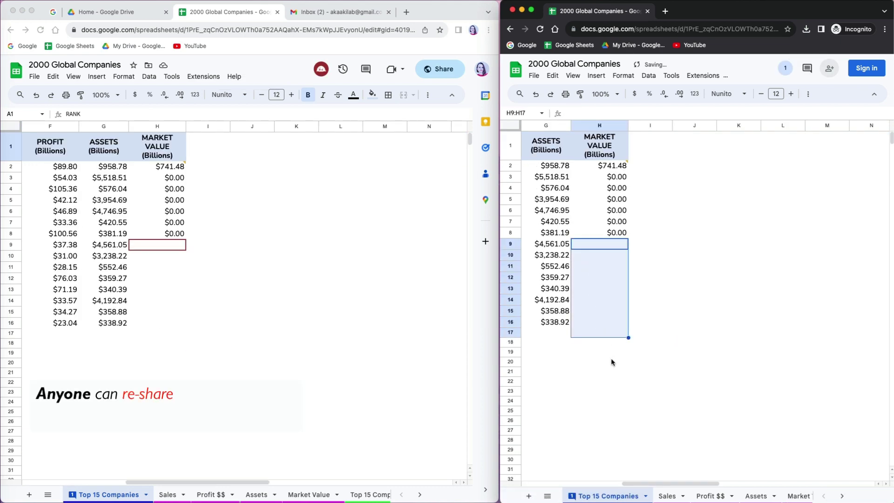
left_click(611, 361)
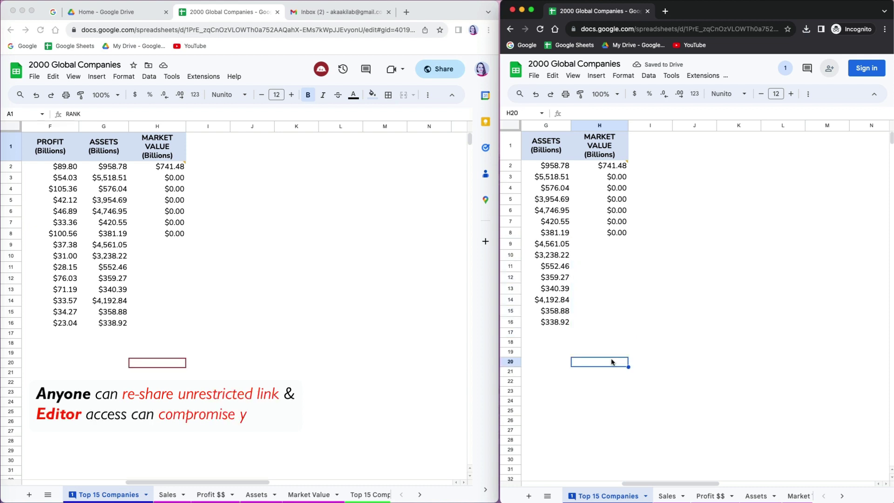
left_click(874, 77)
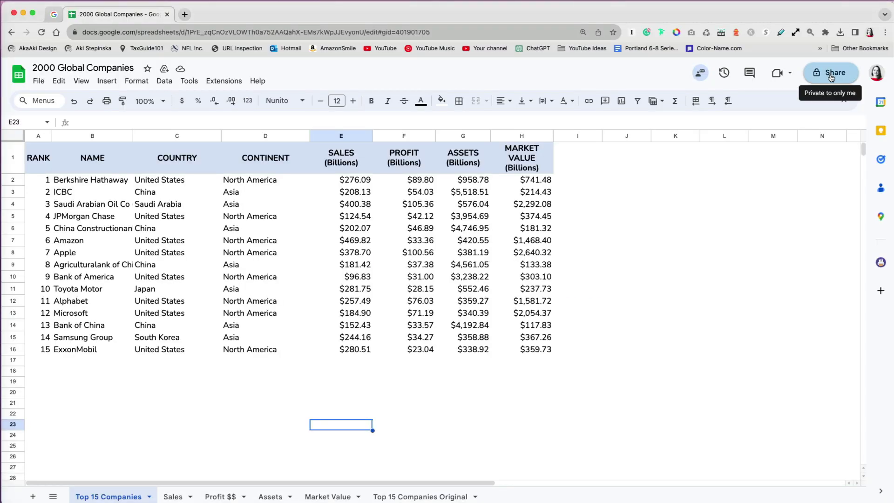
Step: Change General access from Restricted to 'Anyone with the link', keeping the Viewer role
left_click(829, 73)
left_click(395, 326)
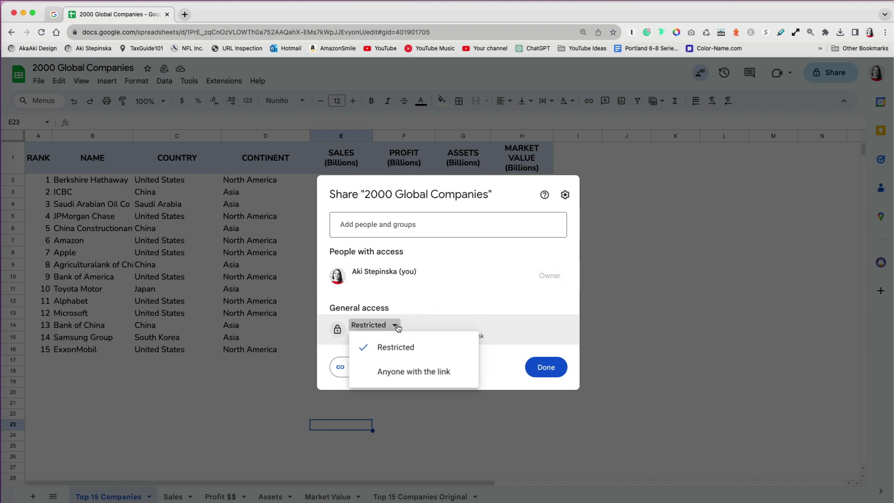
left_click(398, 371)
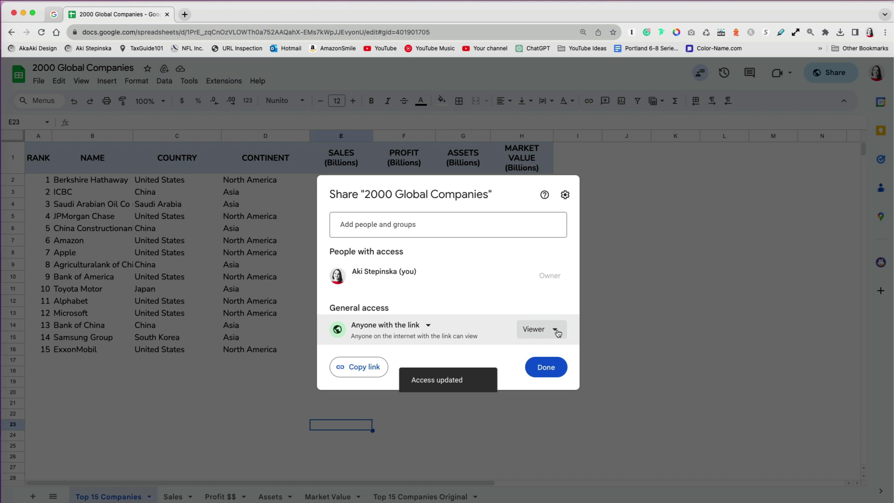
left_click(556, 330)
left_click(558, 331)
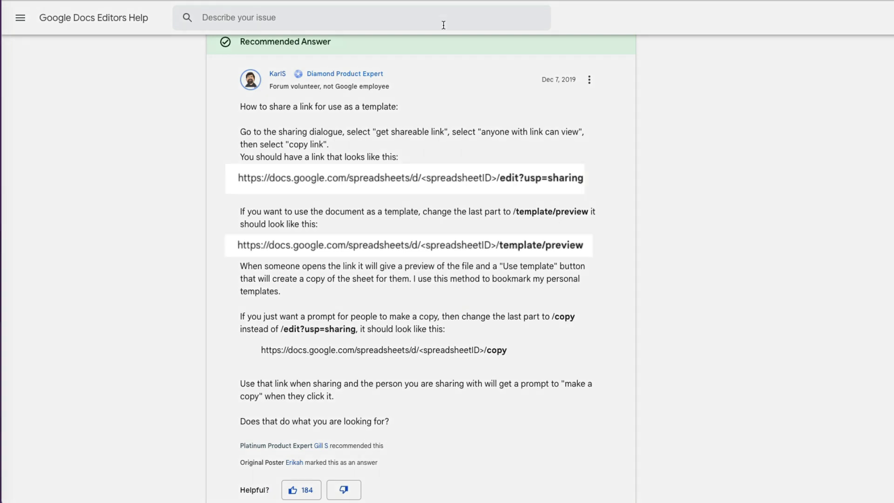
Step: Rewrite the pasted sheet link to end in template/preview and open the 2000 Global Companies template preview
left_click(443, 25)
key("super+v")
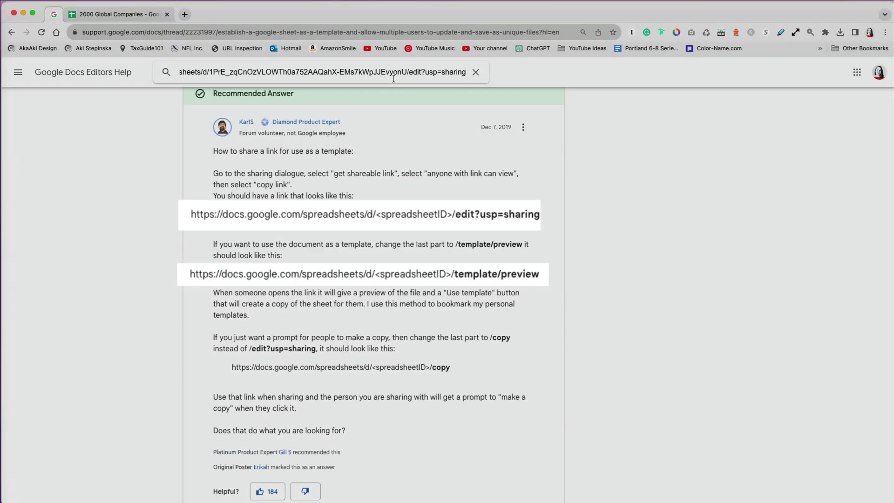
key("Left")
key("Left")
key("Left")
key("Left")
key("Left")
key("Left")
key("Left")
key("Left")
key("Left")
key("Left")
key("Left")
key("Left")
key("Left")
key("Left")
key("Left")
key("Left")
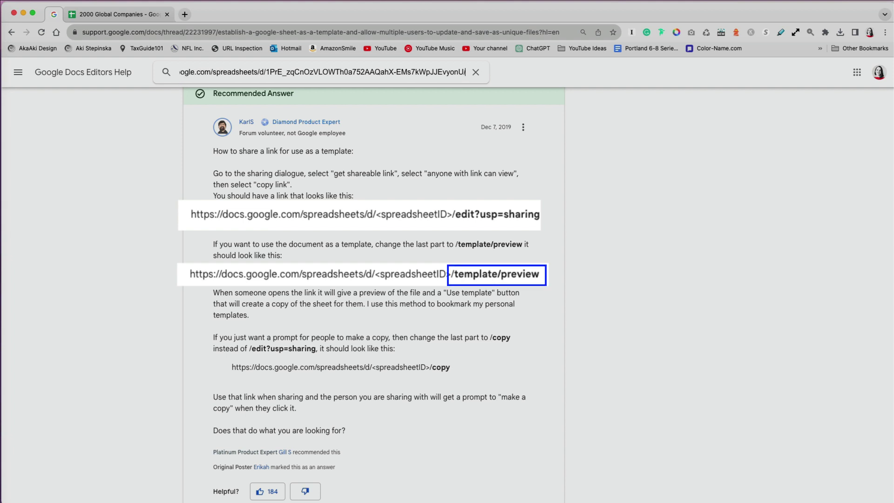
type("template/preview")
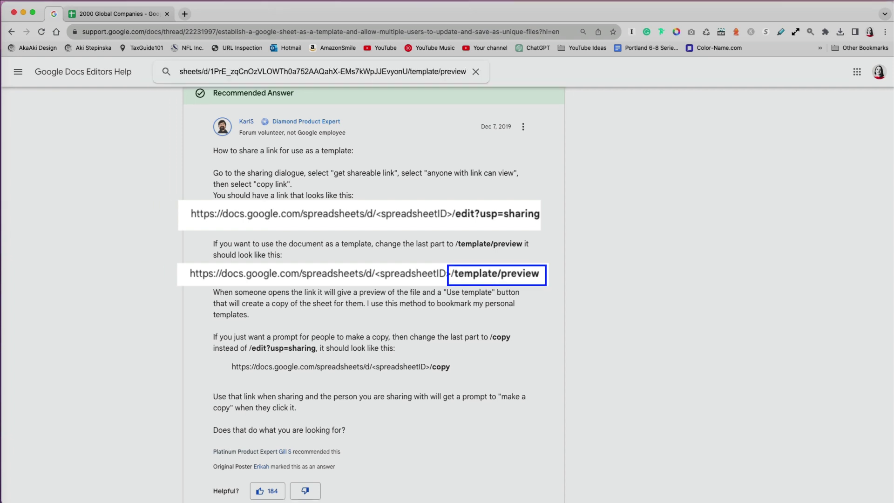
key("super+a")
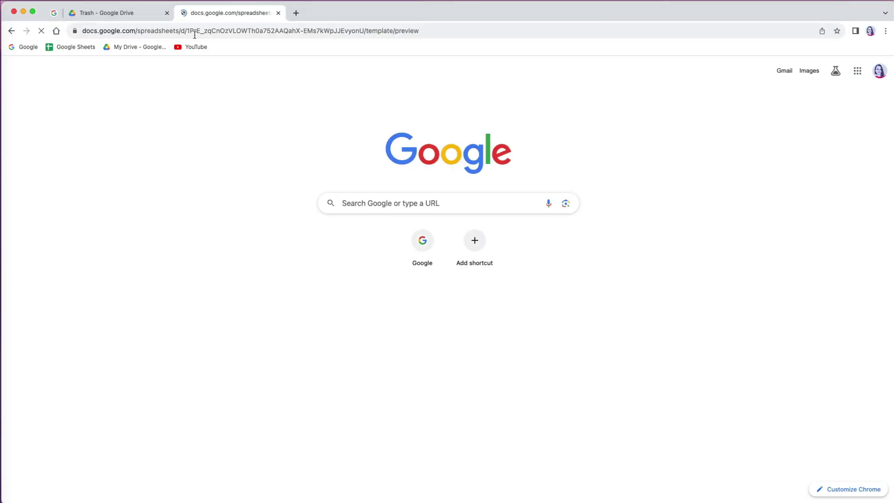
key("Return")
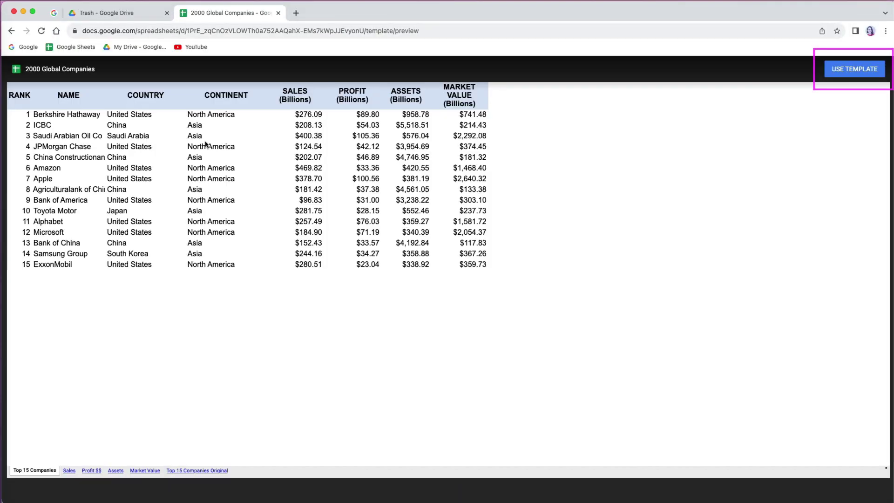
Step: Use the template, then load the /copy link to create 'Copy of 2000 Global Companies'
left_click(851, 70)
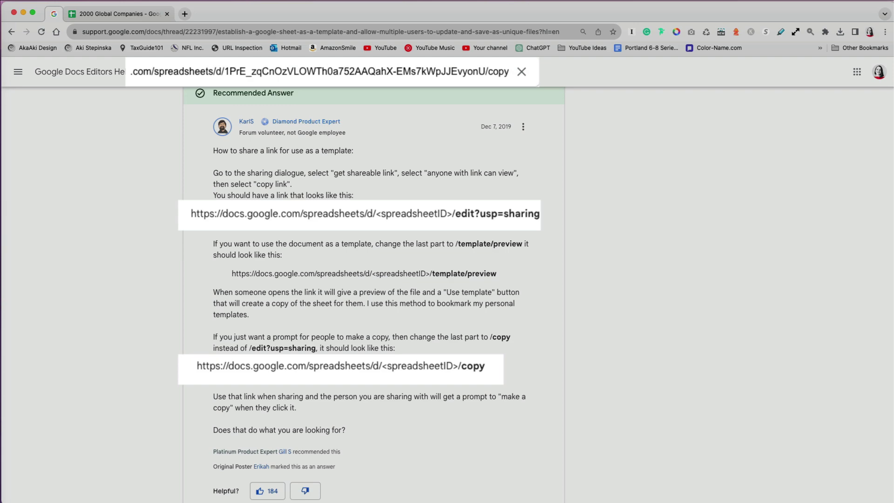
key("super+a")
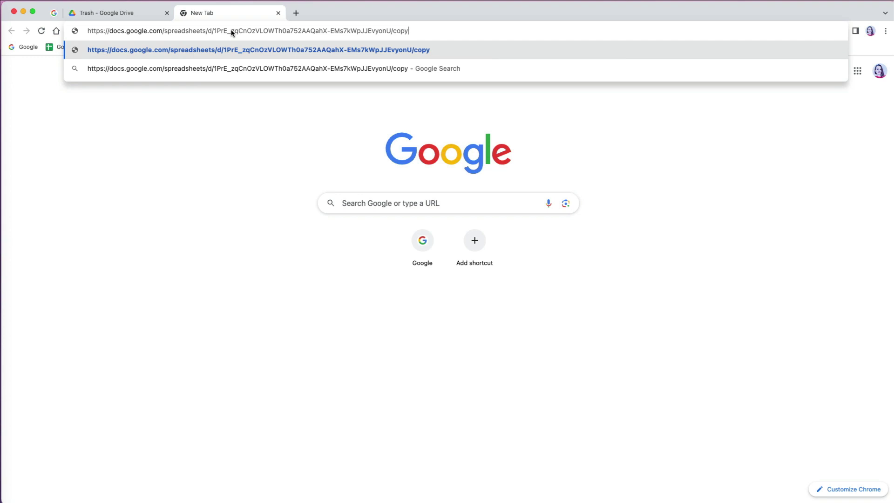
key("Return")
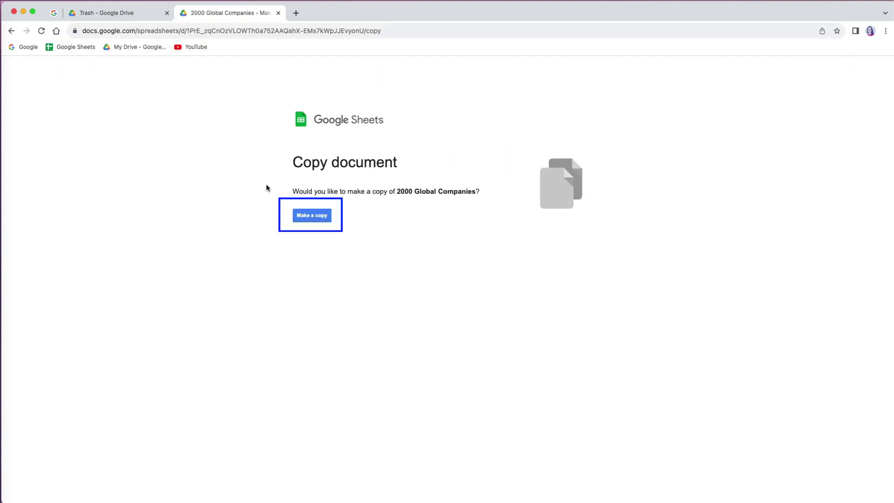
left_click(316, 218)
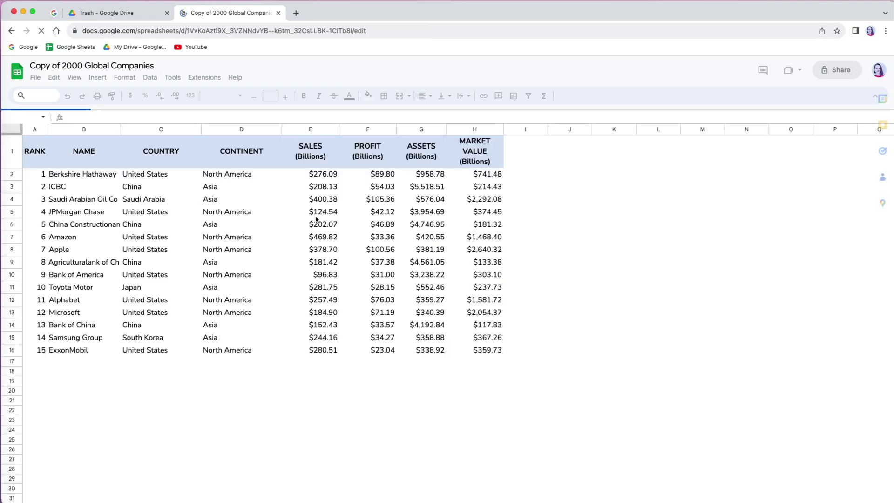